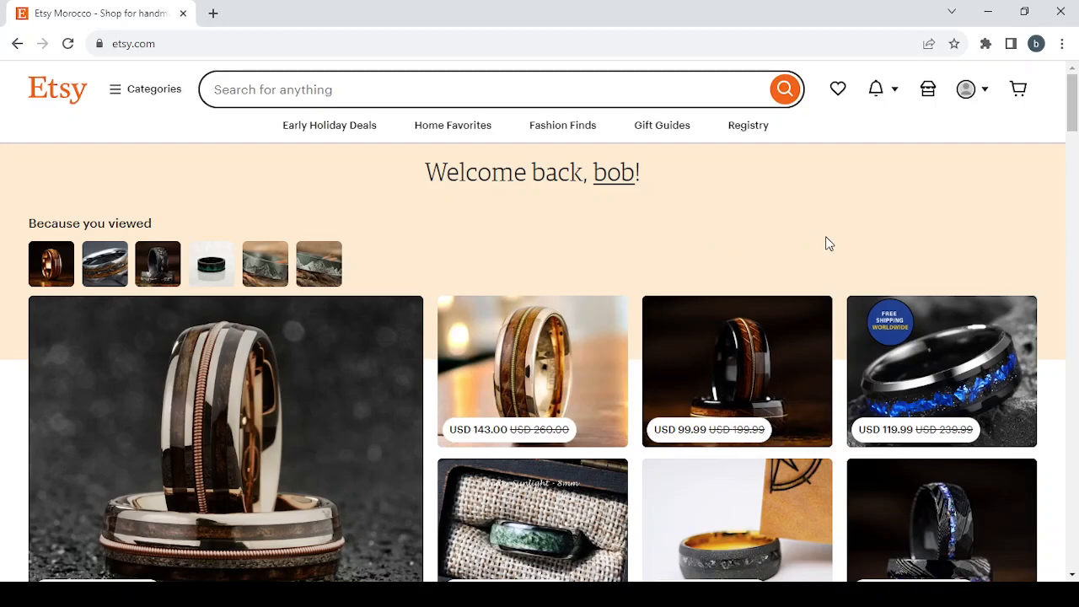
Step: Browse the home page's recommended, sponsored and recently viewed ring listings
{"action": "scroll", "coordinate": [826, 243], "scroll_direction": "down", "scroll_amount": 3}
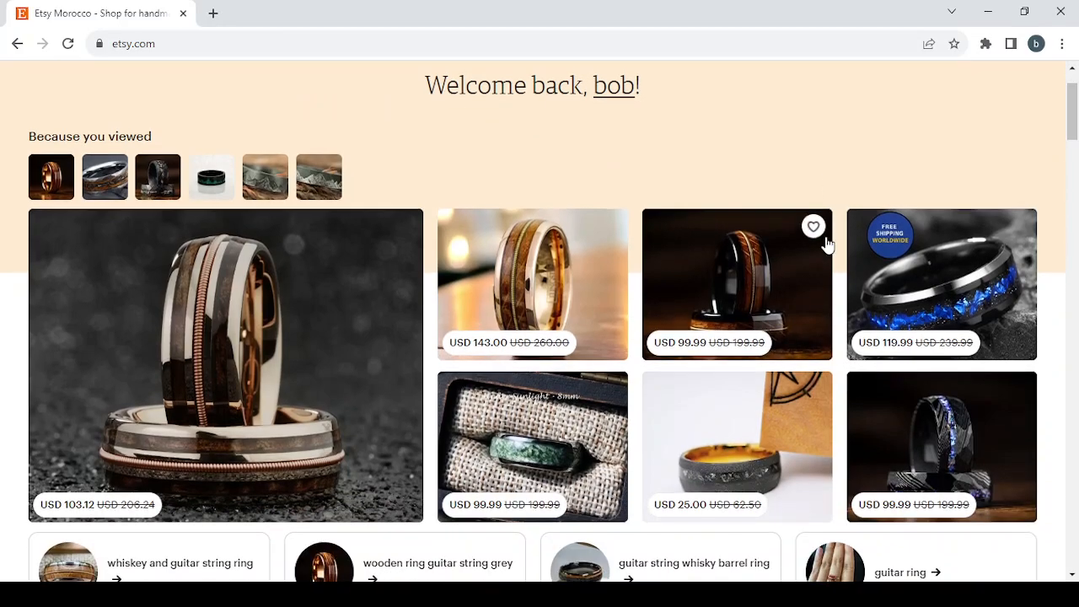
{"action": "scroll", "coordinate": [826, 243], "scroll_direction": "down", "scroll_amount": 1}
{"action": "scroll", "coordinate": [826, 244], "scroll_direction": "up", "scroll_amount": 2}
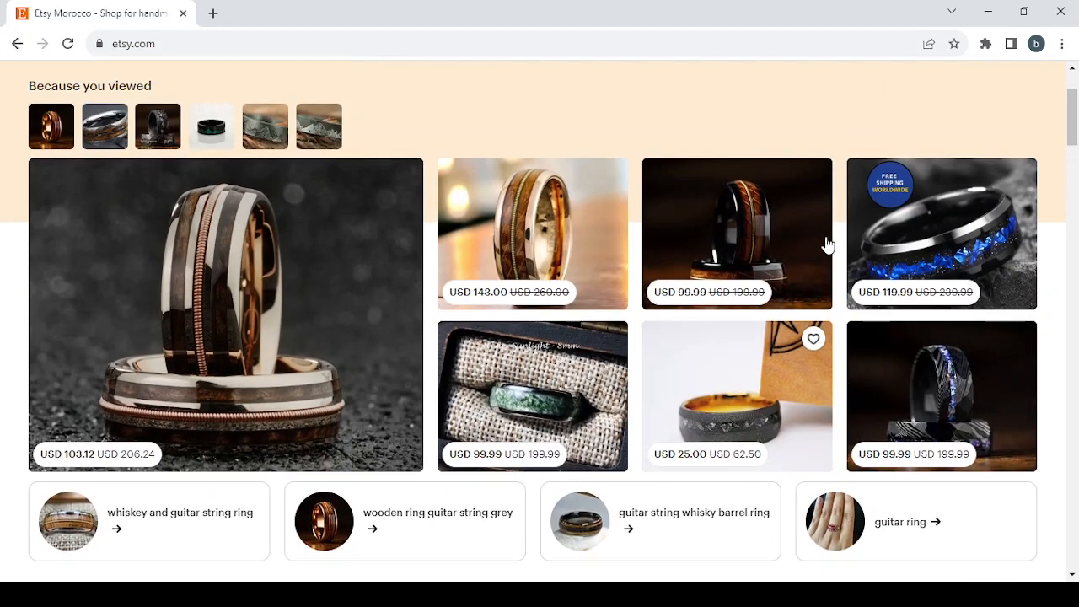
{"action": "scroll", "coordinate": [825, 244], "scroll_direction": "down", "scroll_amount": 1}
{"action": "scroll", "coordinate": [826, 243], "scroll_direction": "down", "scroll_amount": 2}
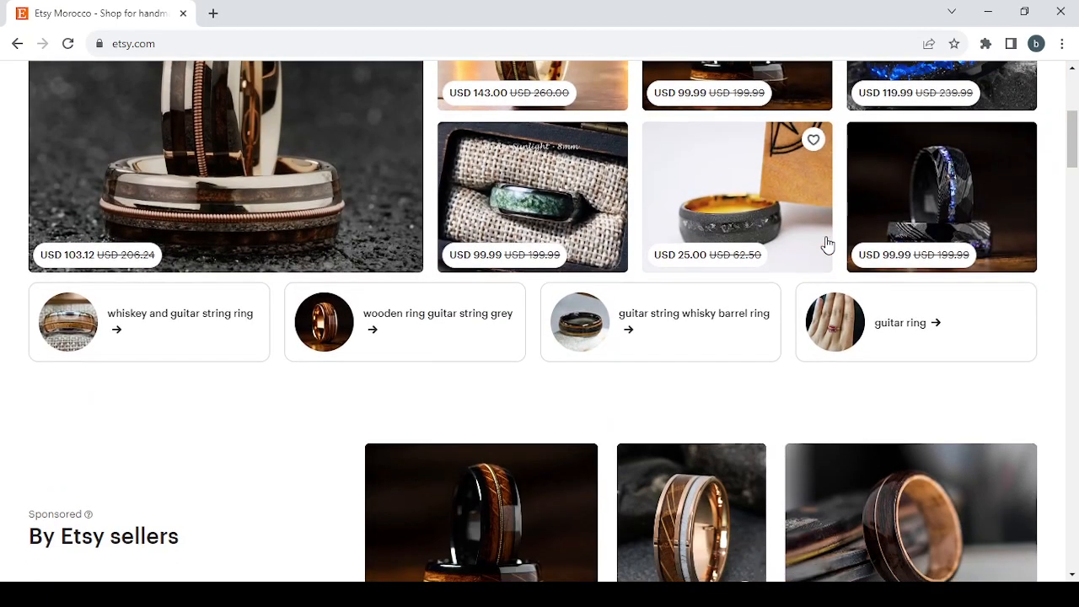
{"action": "scroll", "coordinate": [826, 244], "scroll_direction": "down", "scroll_amount": 1}
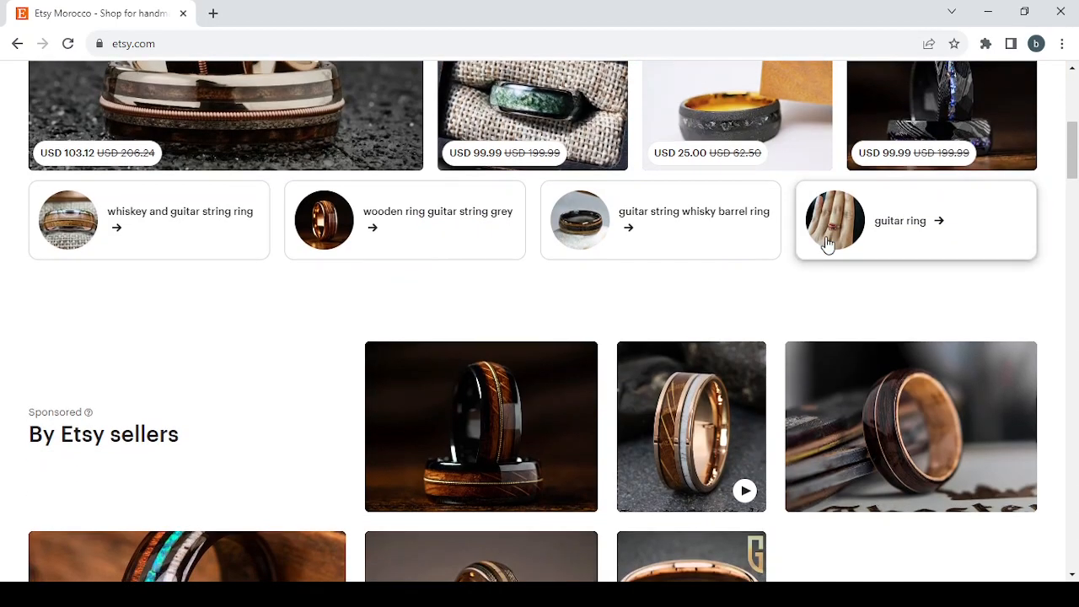
{"action": "scroll", "coordinate": [826, 243], "scroll_direction": "down", "scroll_amount": 1}
{"action": "scroll", "coordinate": [827, 242], "scroll_direction": "down", "scroll_amount": 1}
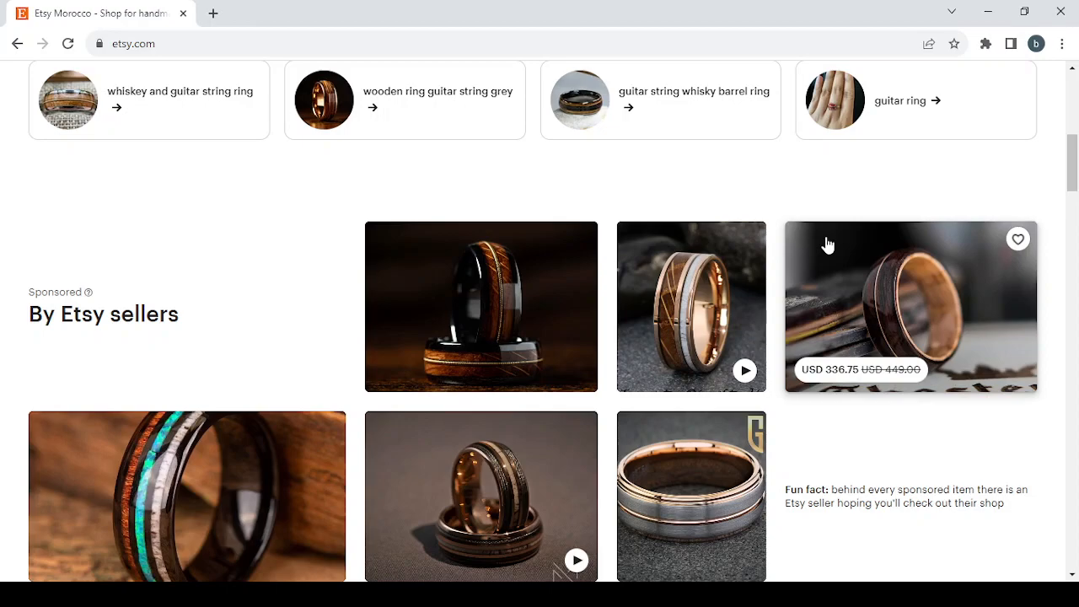
{"action": "scroll", "coordinate": [826, 245], "scroll_direction": "down", "scroll_amount": 3}
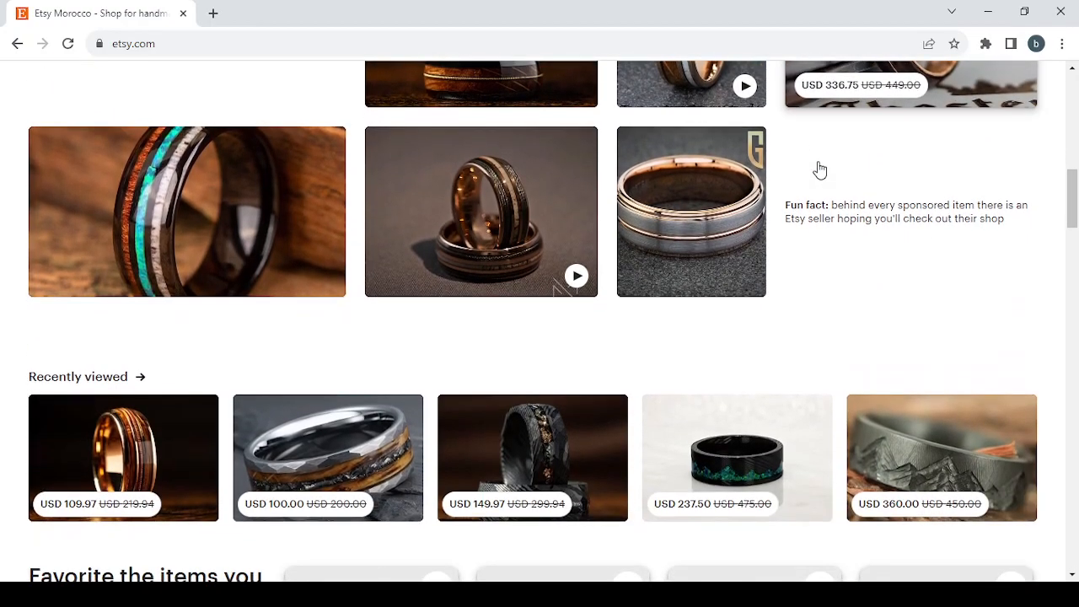
{"action": "scroll", "coordinate": [436, 155], "scroll_direction": "up", "scroll_amount": 2}
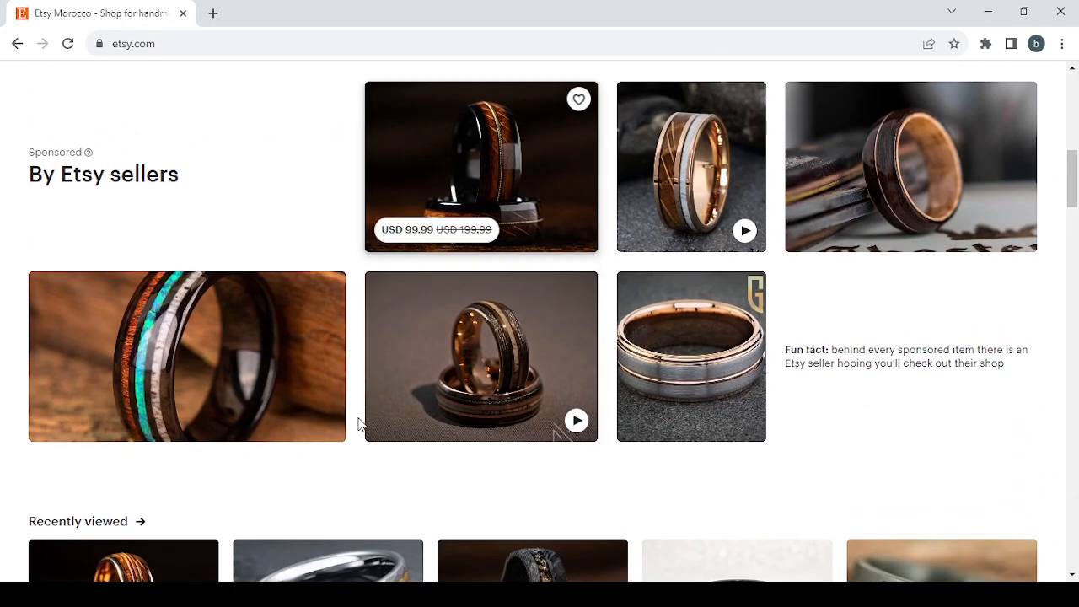
Step: Open the sponsored black tungsten carbide ring with the three-colour inlay and look through its first five photos
{"action": "left_click", "coordinate": [225, 363]}
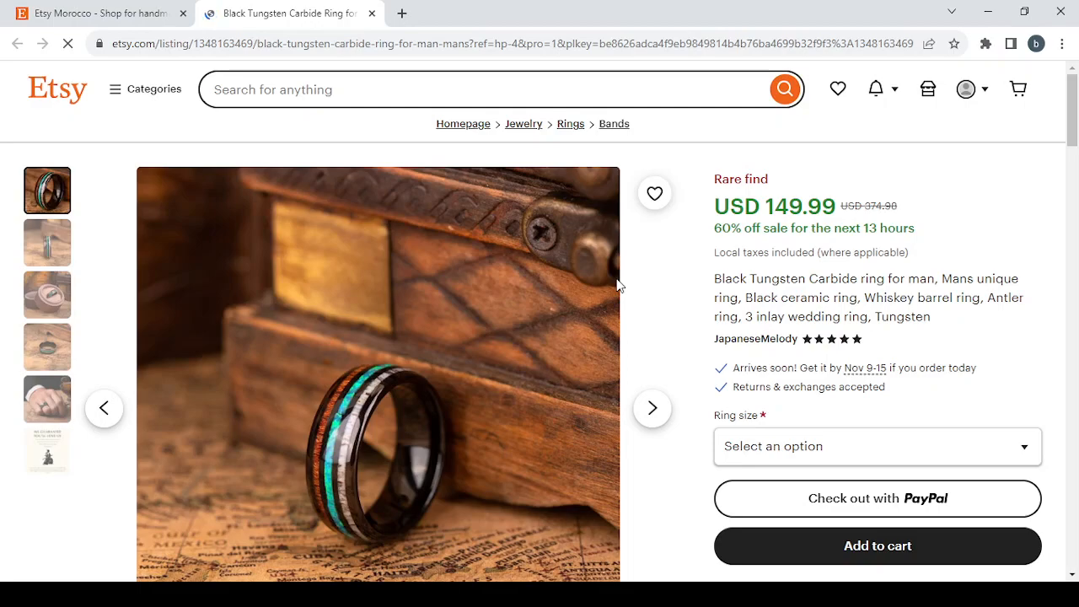
{"action": "scroll", "coordinate": [685, 323], "scroll_direction": "down", "scroll_amount": 1}
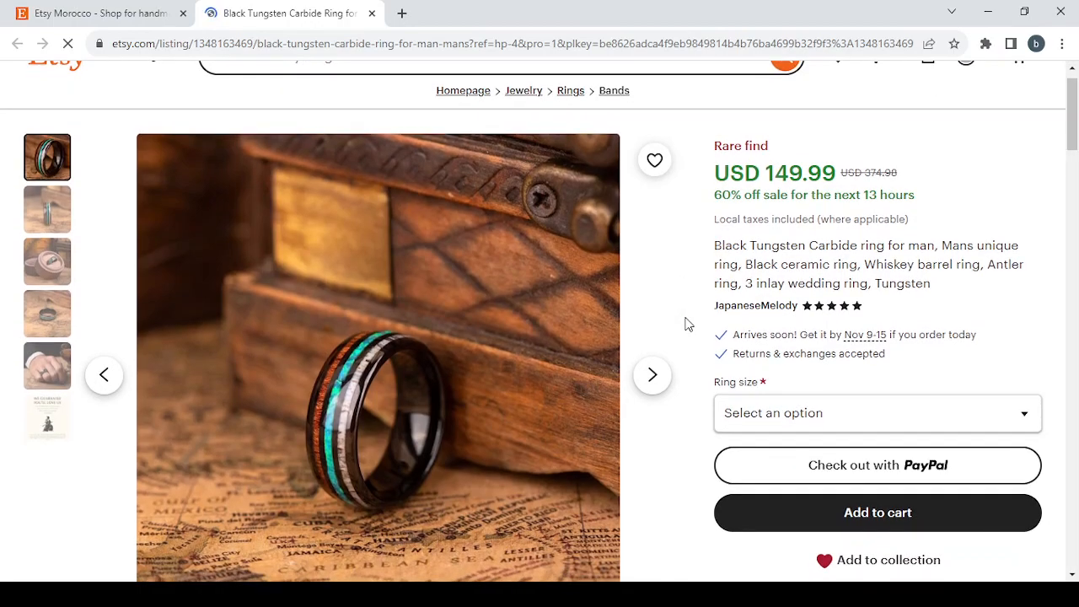
{"action": "left_click", "coordinate": [654, 376]}
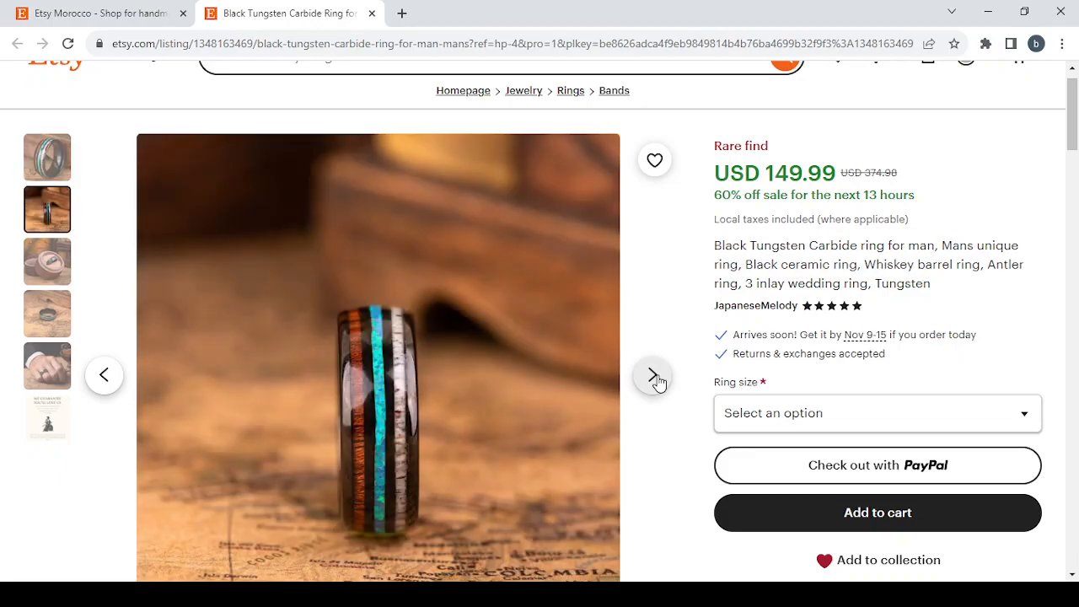
{"action": "scroll", "coordinate": [658, 379], "scroll_direction": "down", "scroll_amount": 1}
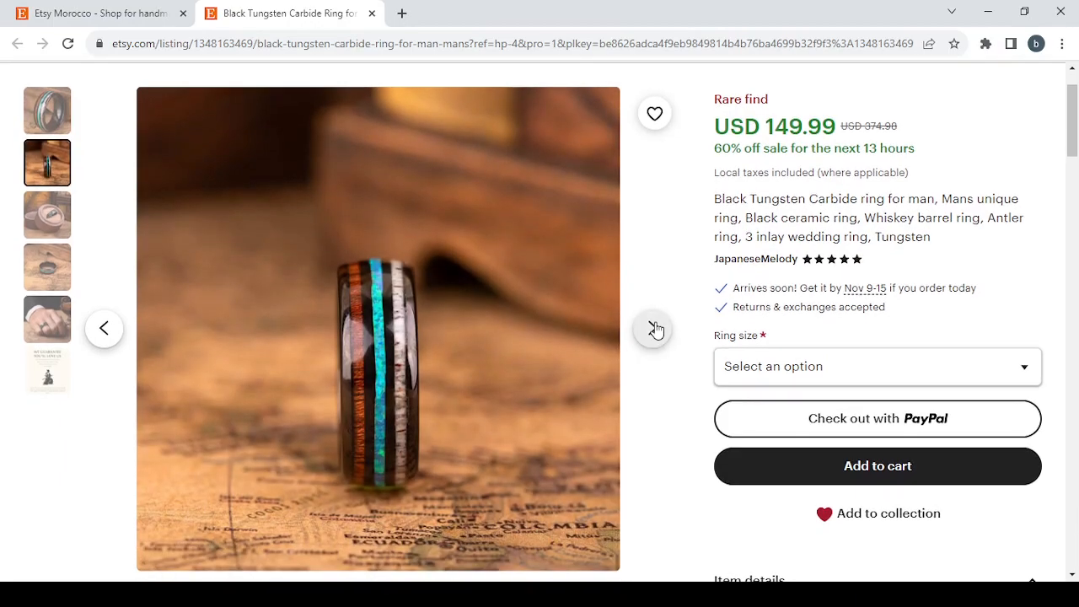
{"action": "left_click", "coordinate": [655, 330]}
{"action": "left_click", "coordinate": [655, 330]}
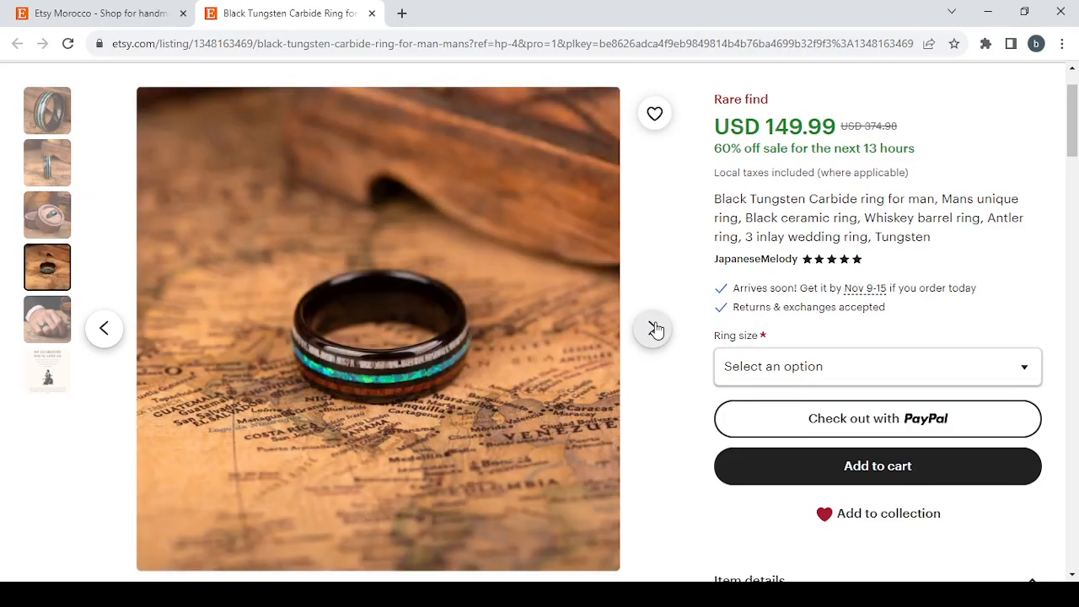
{"action": "left_click", "coordinate": [654, 329]}
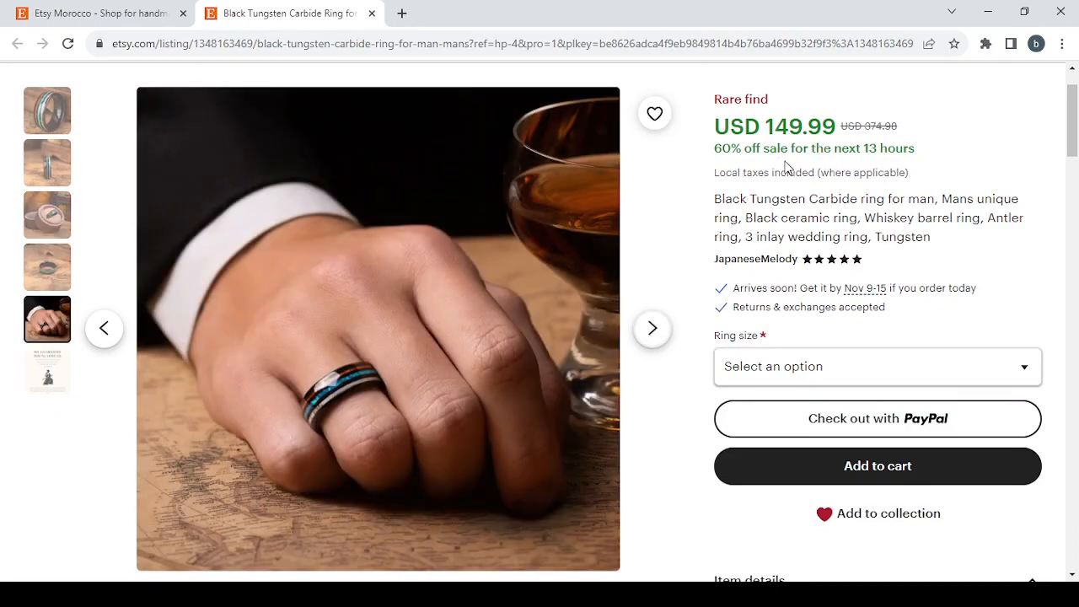
Step: Examine the ring listing's item details, shop reviews and shipping and return policies, and close the listing to return to the home page
{"action": "scroll", "coordinate": [970, 253], "scroll_direction": "down", "scroll_amount": 1}
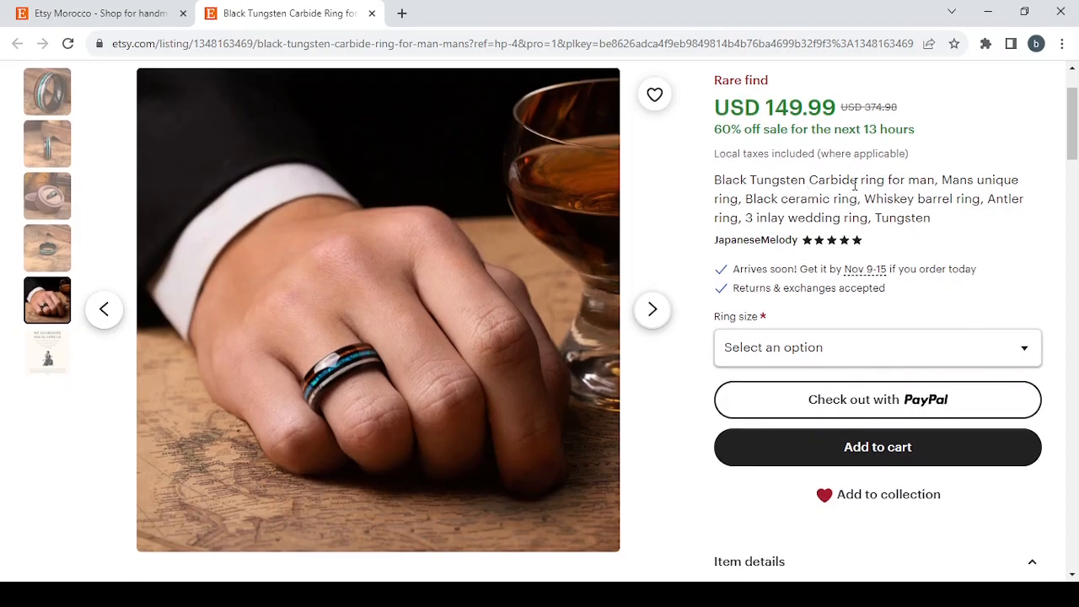
{"action": "scroll", "coordinate": [853, 184], "scroll_direction": "down", "scroll_amount": 4}
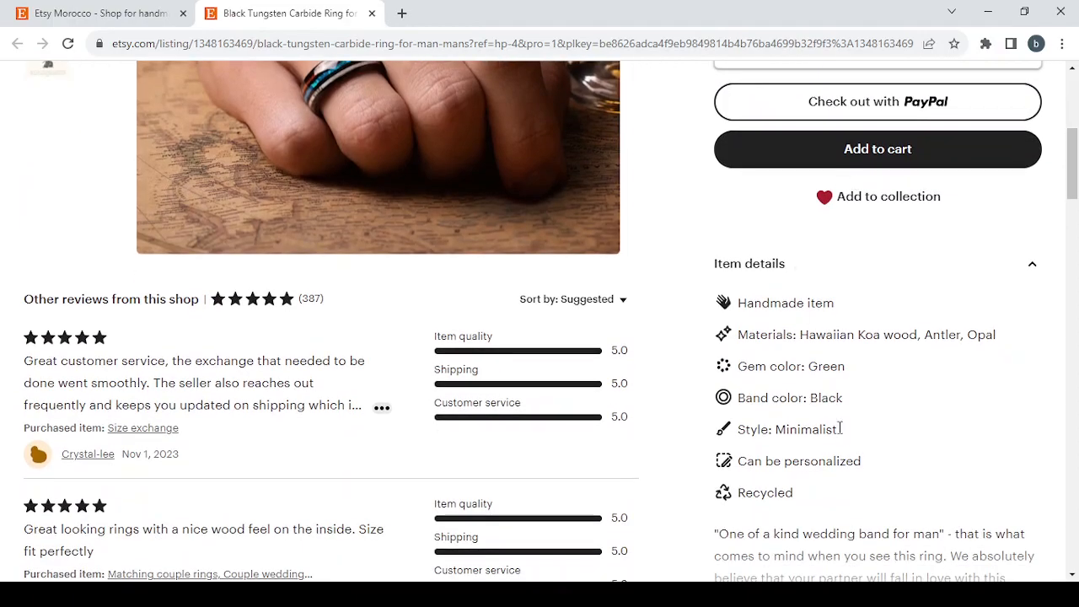
{"action": "scroll", "coordinate": [841, 433], "scroll_direction": "down", "scroll_amount": 2}
{"action": "scroll", "coordinate": [893, 416], "scroll_direction": "up", "scroll_amount": 2}
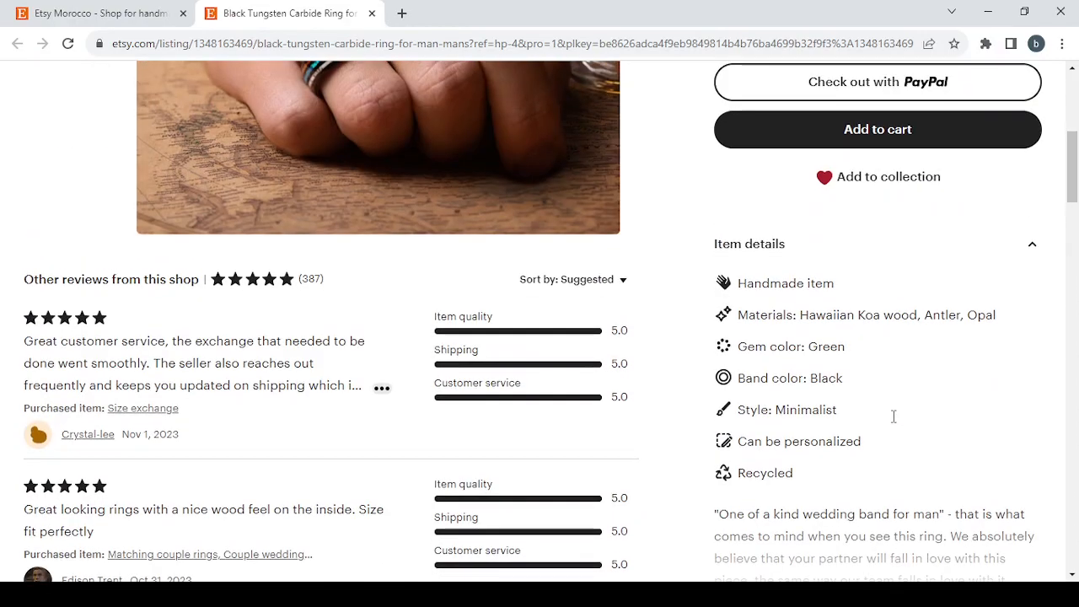
{"action": "scroll", "coordinate": [826, 371], "scroll_direction": "up", "scroll_amount": 4}
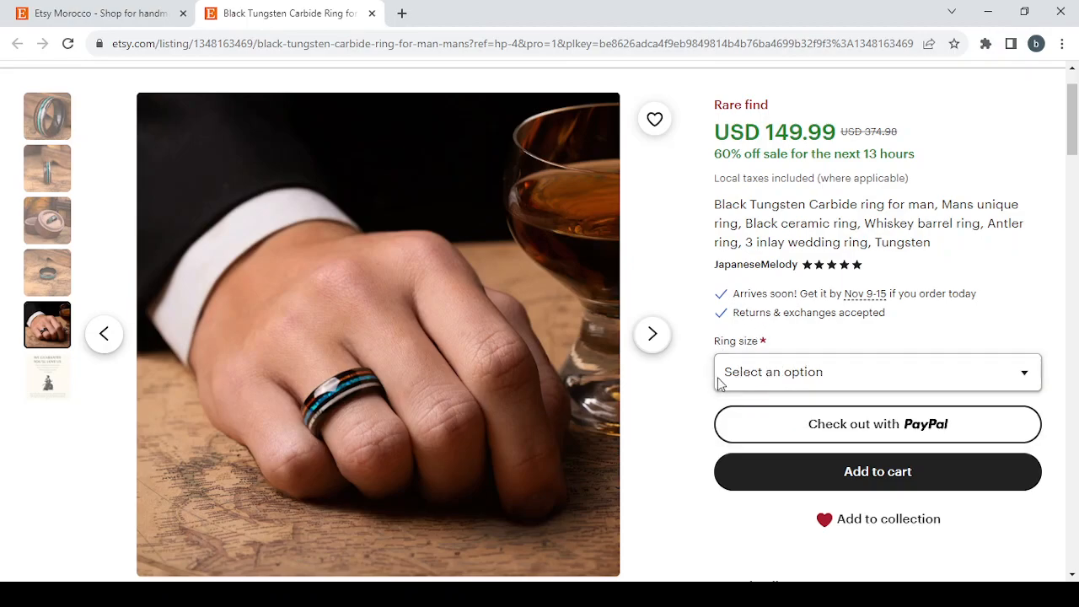
{"action": "scroll", "coordinate": [674, 444], "scroll_direction": "down", "scroll_amount": 6}
{"action": "scroll", "coordinate": [674, 444], "scroll_direction": "down", "scroll_amount": 3}
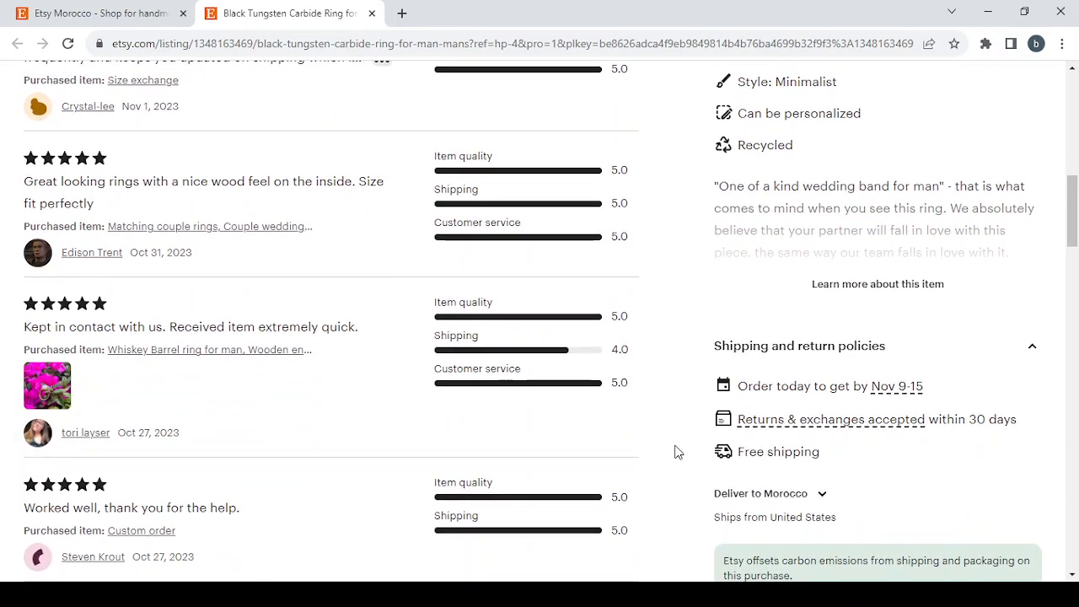
{"action": "mouse_move", "coordinate": [892, 422]}
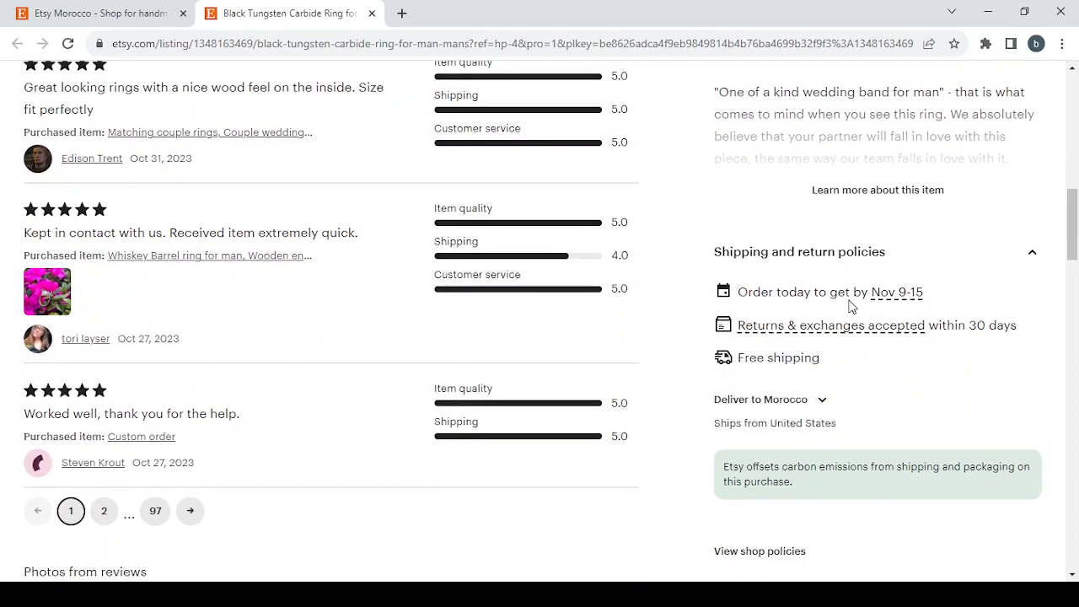
{"action": "scroll", "coordinate": [850, 307], "scroll_direction": "up", "scroll_amount": 10}
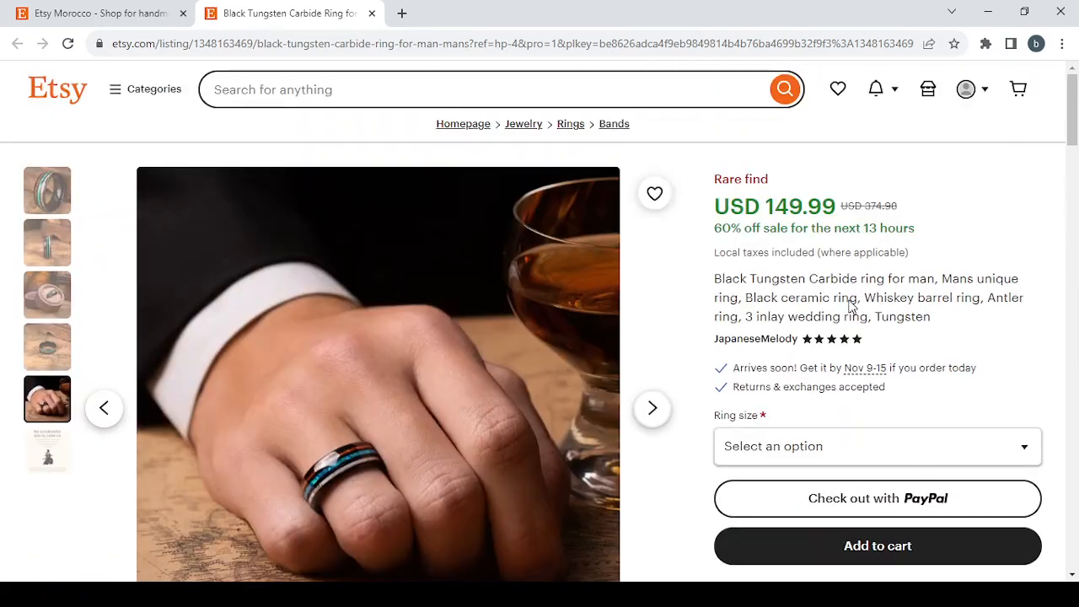
{"action": "left_click", "coordinate": [372, 14]}
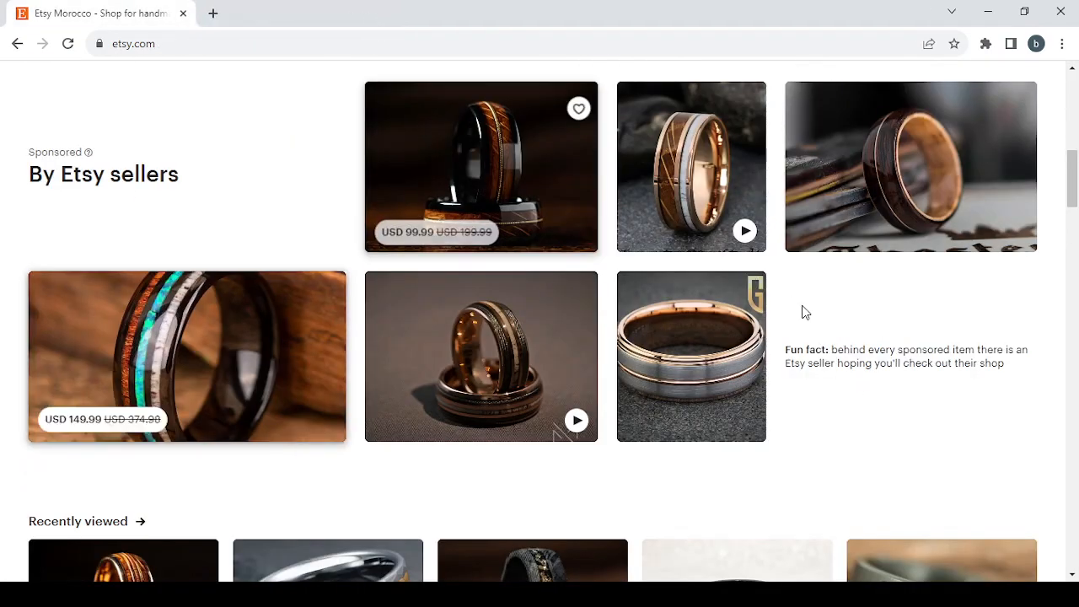
{"action": "scroll", "coordinate": [805, 312], "scroll_direction": "up", "scroll_amount": 8}
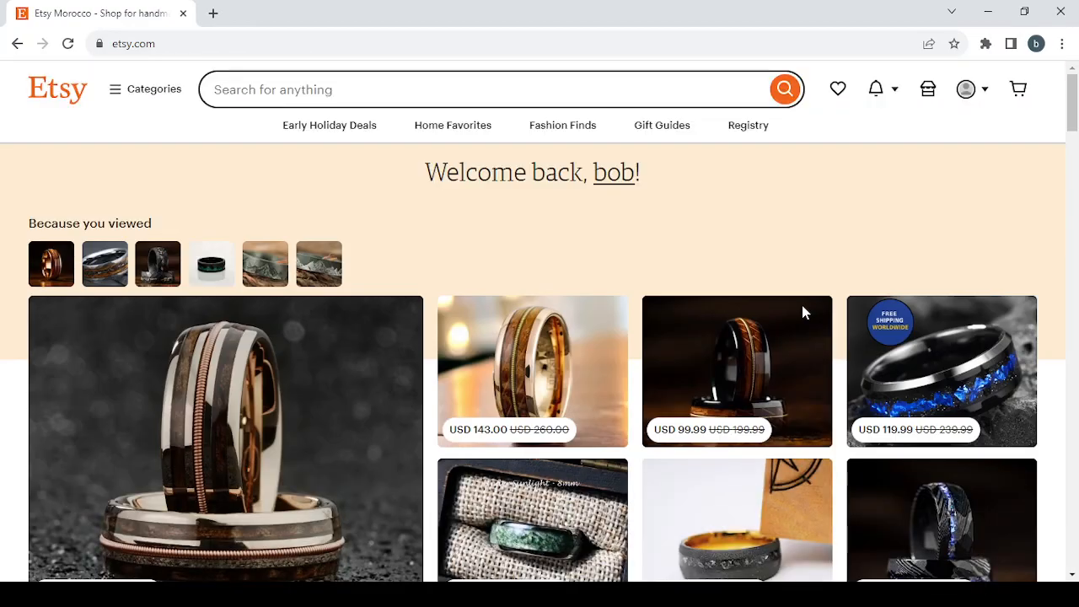
Step: Open the shop setup and go back to its Shop preferences stage to review language, country and currency
{"action": "left_click", "coordinate": [928, 90]}
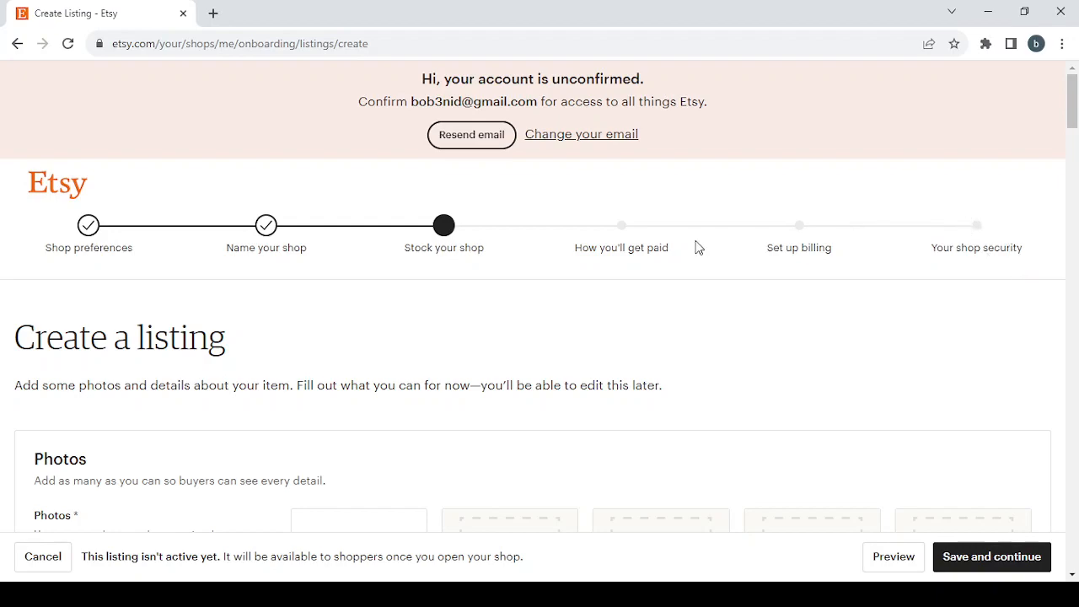
{"action": "left_click", "coordinate": [88, 228]}
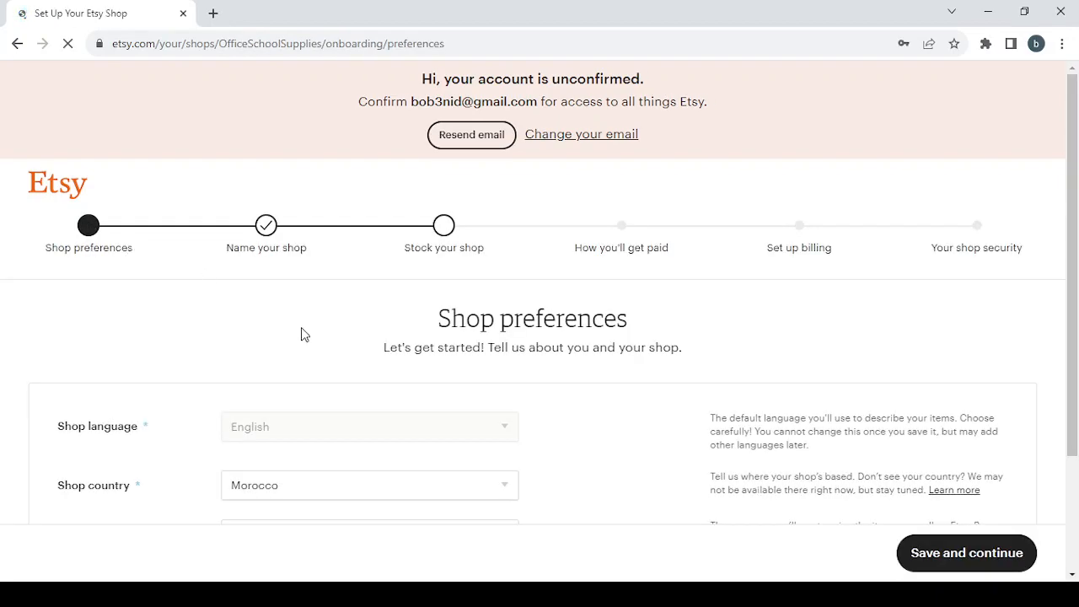
{"action": "scroll", "coordinate": [304, 339], "scroll_direction": "down", "scroll_amount": 1}
{"action": "scroll", "coordinate": [292, 356], "scroll_direction": "down", "scroll_amount": 1}
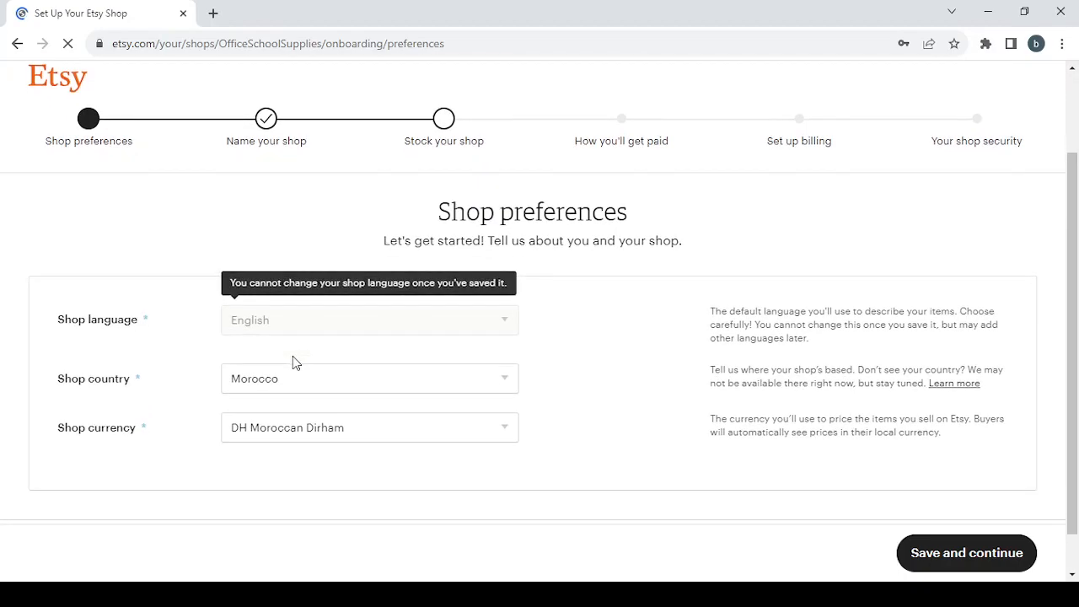
{"action": "scroll", "coordinate": [359, 385], "scroll_direction": "down", "scroll_amount": 1}
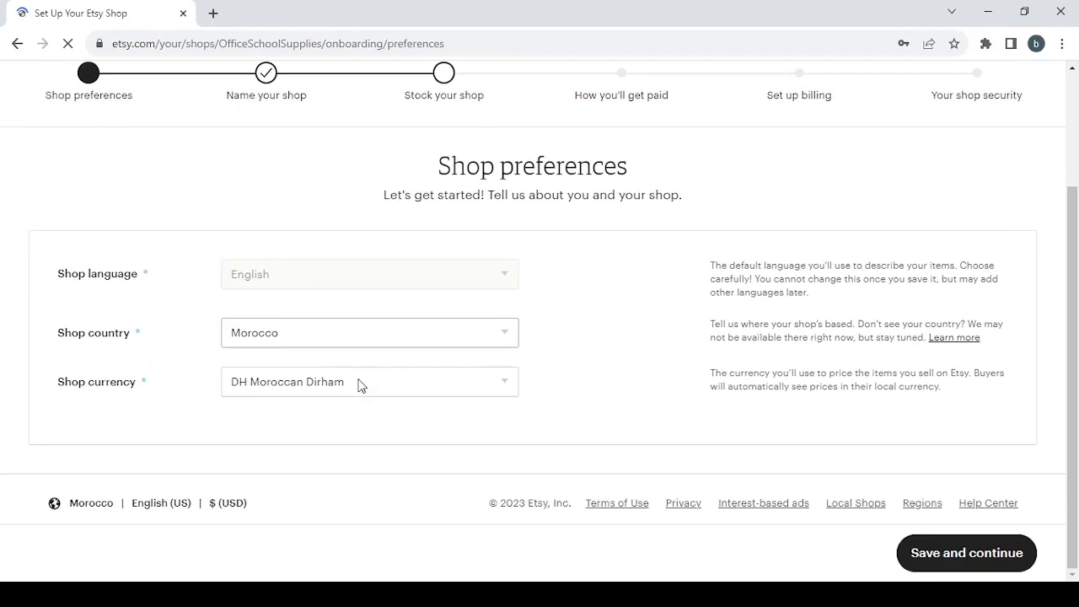
Step: Set the shop currency to United States Dollar and save the shop preferences
{"action": "left_click", "coordinate": [418, 395]}
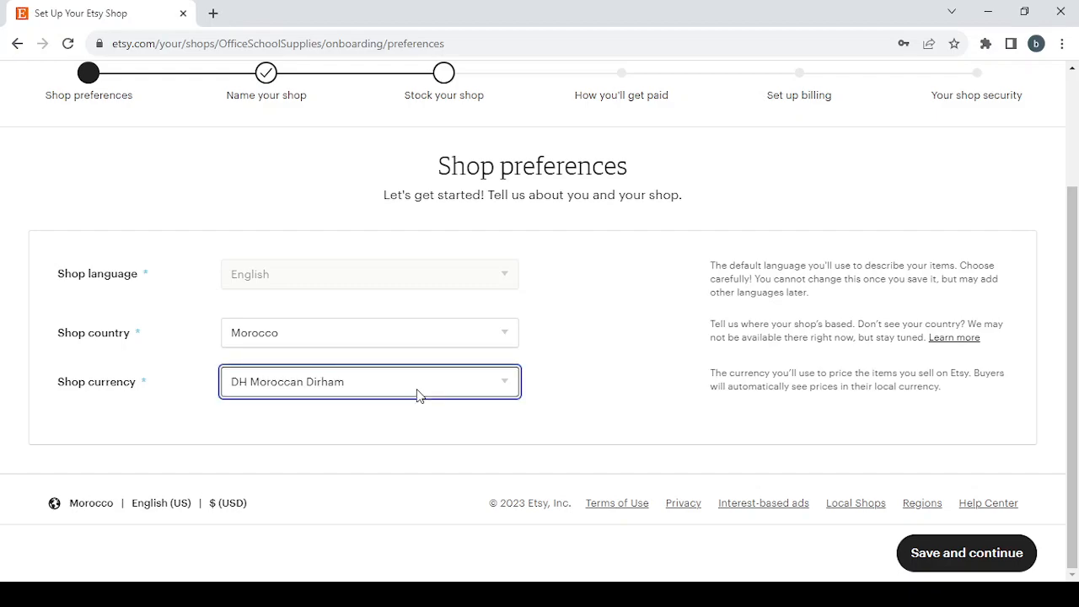
{"action": "left_click", "coordinate": [408, 112]}
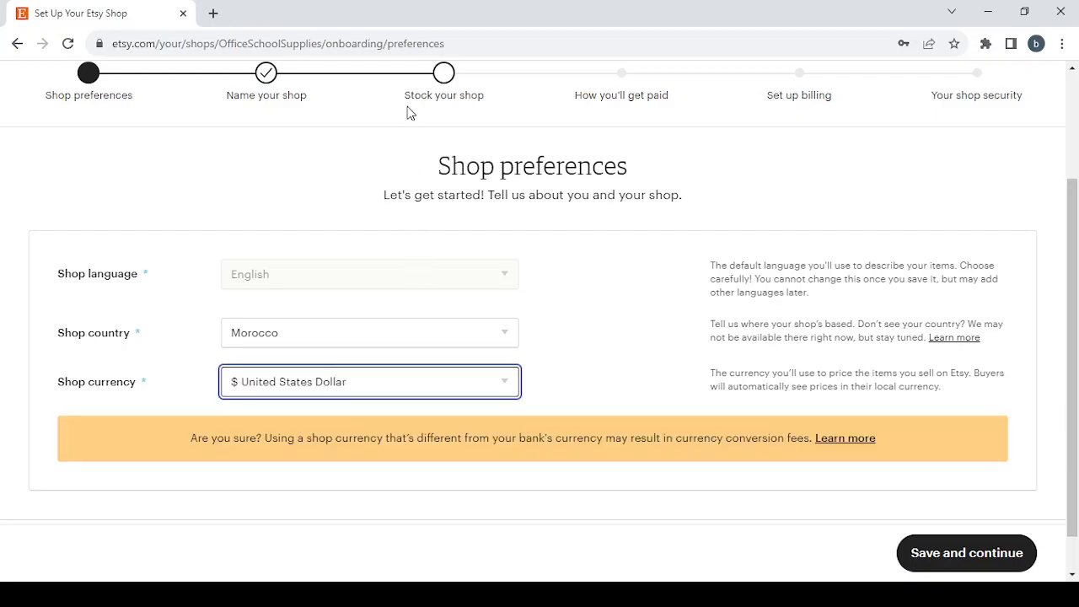
{"action": "left_click", "coordinate": [958, 556]}
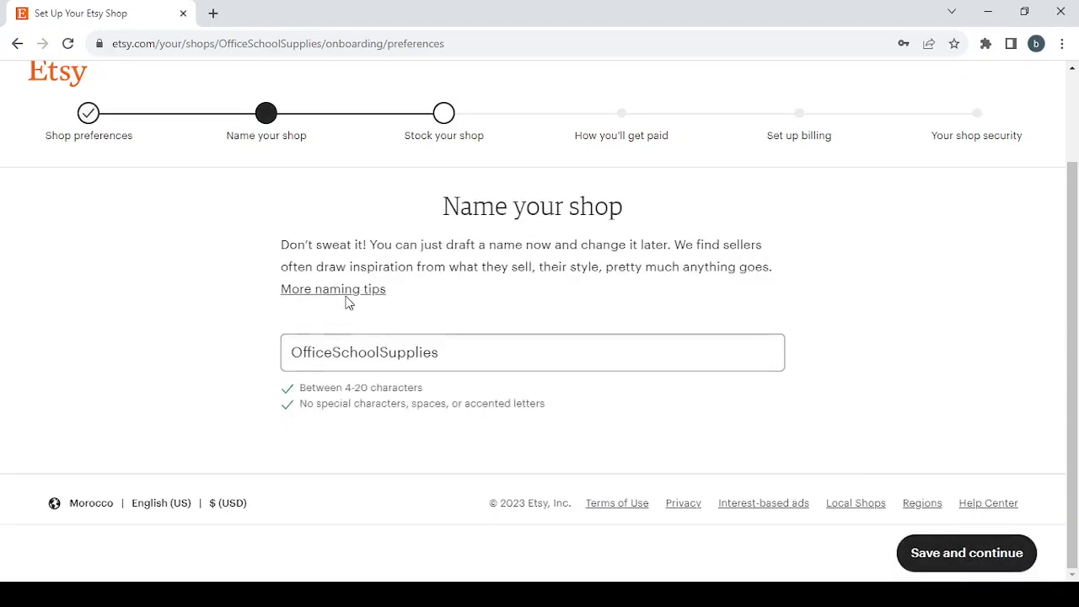
Step: Replace the existing shop name with HealthAndWellness, written without spaces or special characters
{"action": "double_click", "coordinate": [469, 355]}
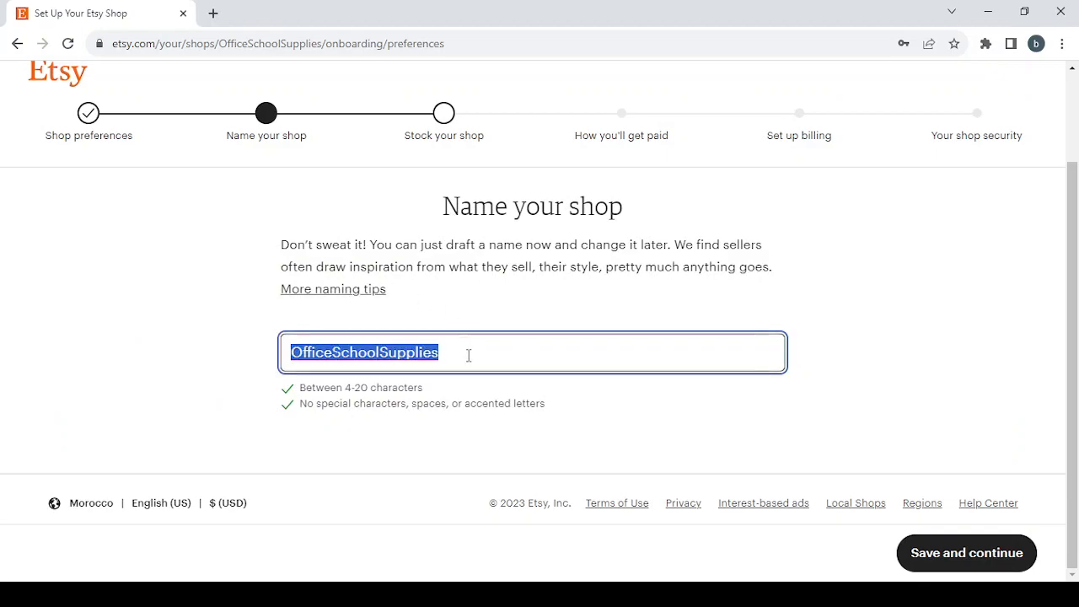
{"action": "type", "text": "Health & Wellness"}
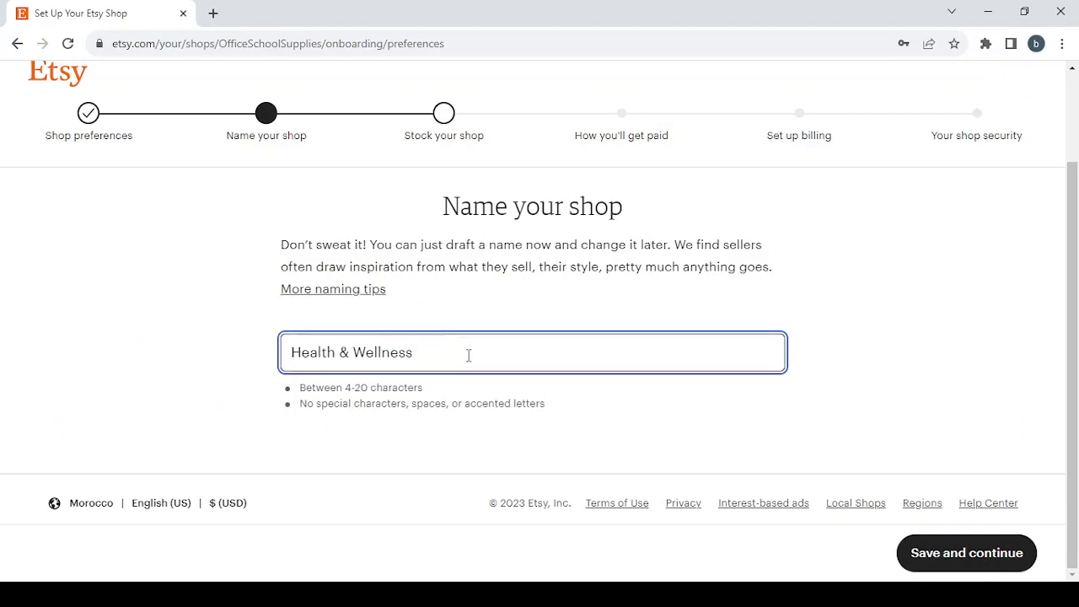
{"action": "left_click", "coordinate": [353, 352]}
{"action": "key", "text": "BackSpace"}
{"action": "key", "text": "BackSpace"}
{"action": "key", "text": "BackSpace"}
{"action": "type", "text": "AN"}
{"action": "key", "text": "BackSpace"}
{"action": "type", "text": "nd"}
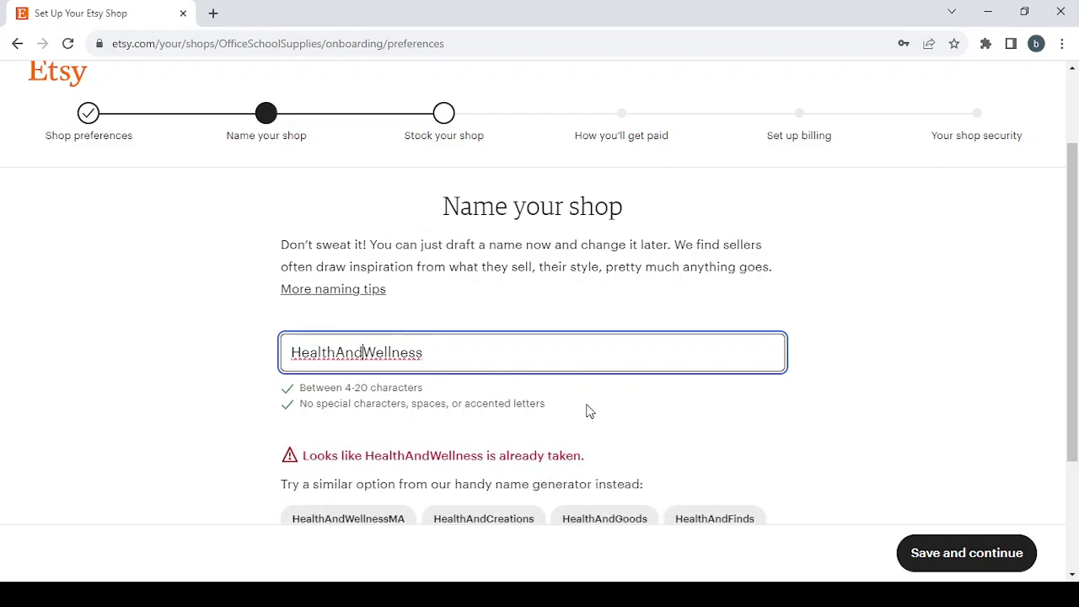
Step: Change the shop name to HealthAndWellness1 and save it to continue to stocking the shop
{"action": "scroll", "coordinate": [588, 412], "scroll_direction": "down", "scroll_amount": 3}
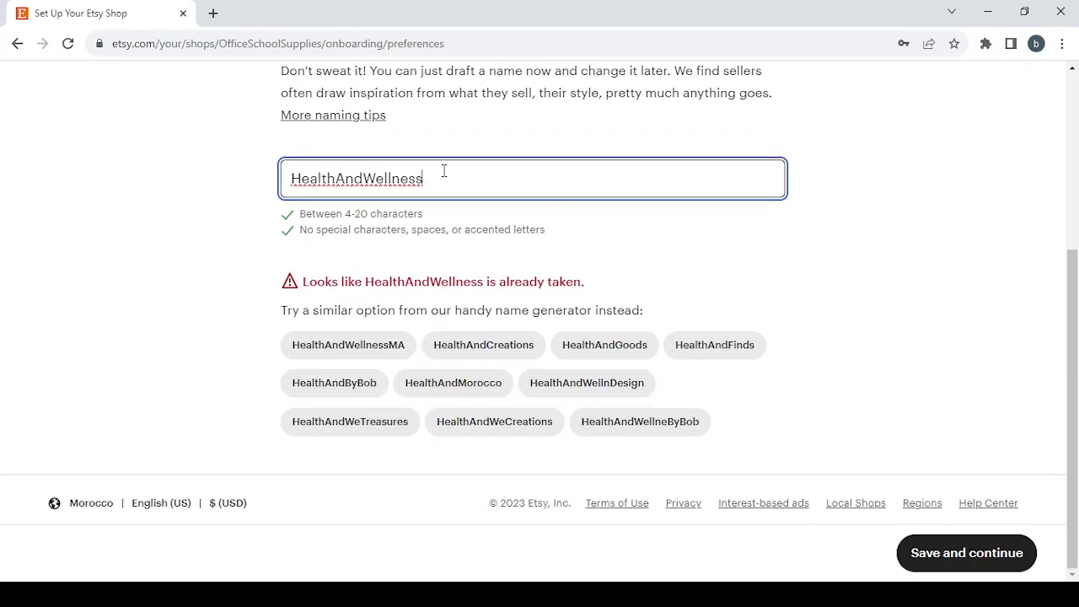
{"action": "type", "text": "1"}
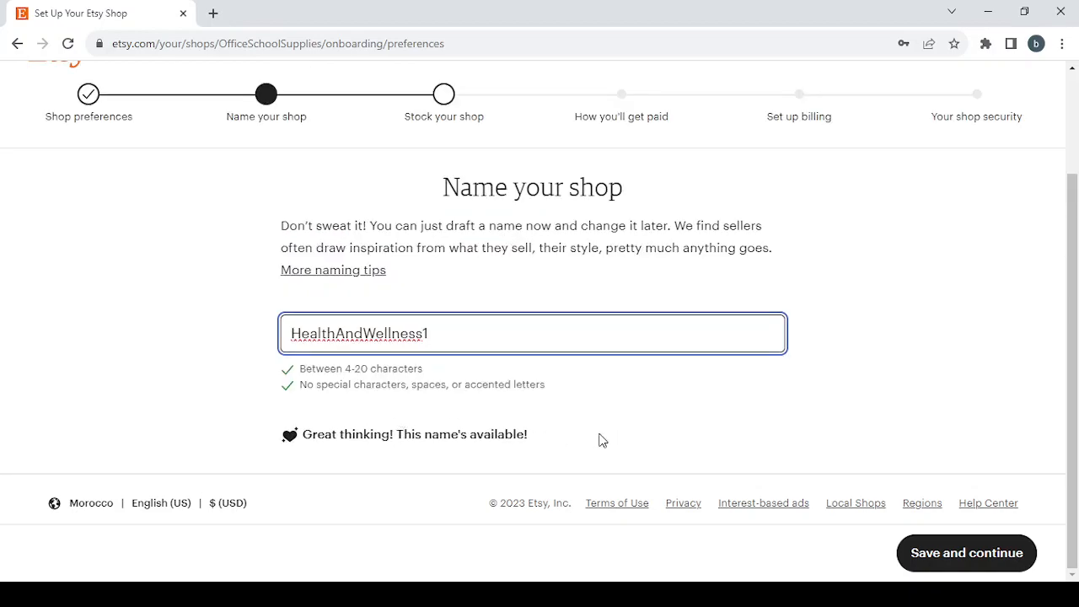
{"action": "left_click", "coordinate": [956, 567]}
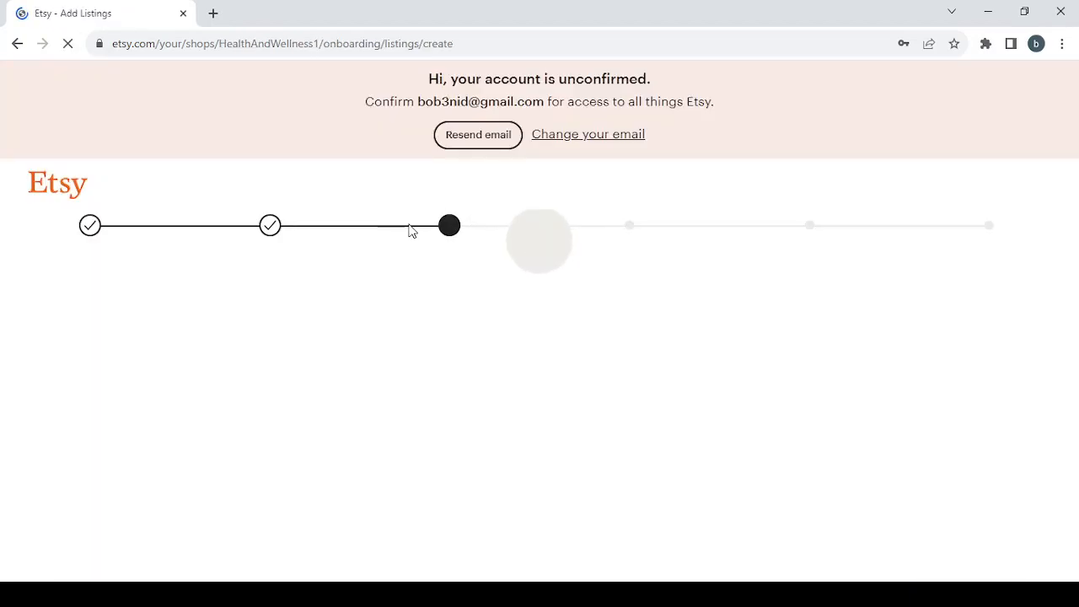
Step: Look over the Create a listing form and try to save it without filling in any fields
{"action": "scroll", "coordinate": [481, 361], "scroll_direction": "down", "scroll_amount": 2}
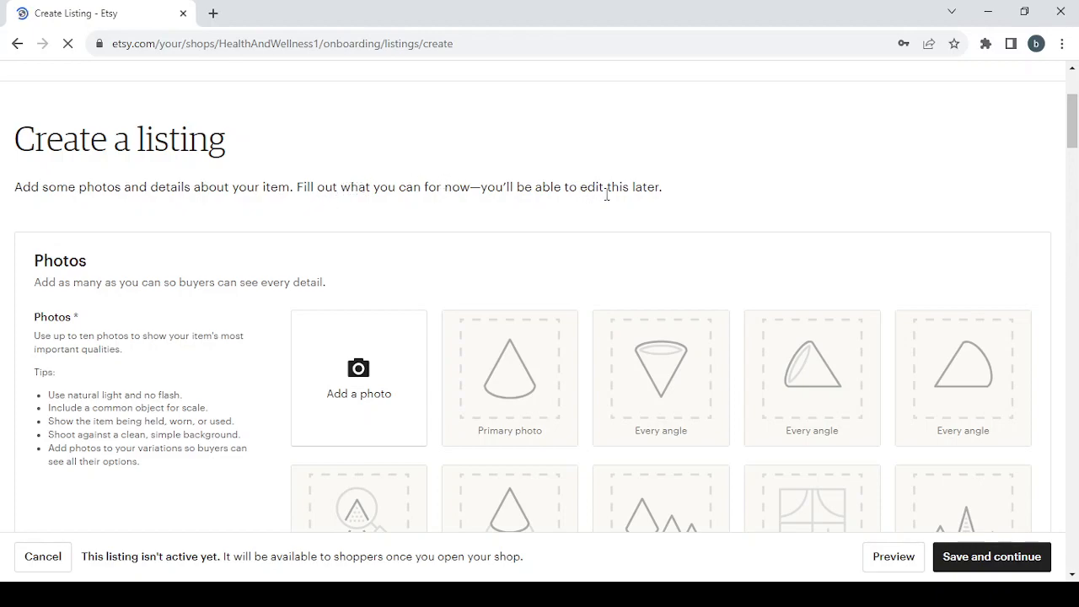
{"action": "scroll", "coordinate": [634, 192], "scroll_direction": "up", "scroll_amount": 3}
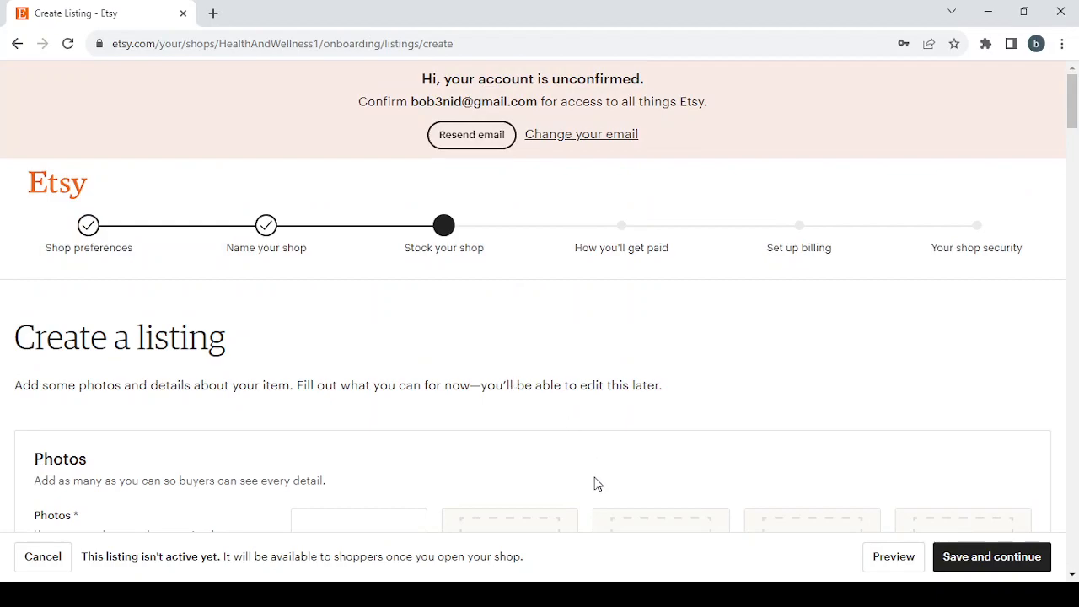
{"action": "scroll", "coordinate": [594, 483], "scroll_direction": "down", "scroll_amount": 2}
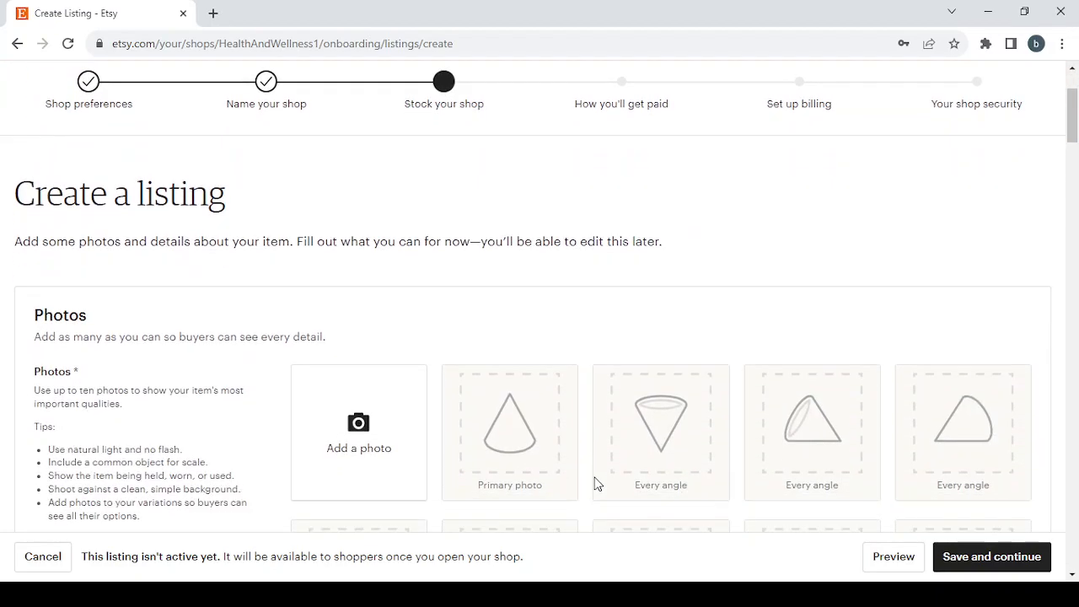
{"action": "scroll", "coordinate": [594, 483], "scroll_direction": "up", "scroll_amount": 2}
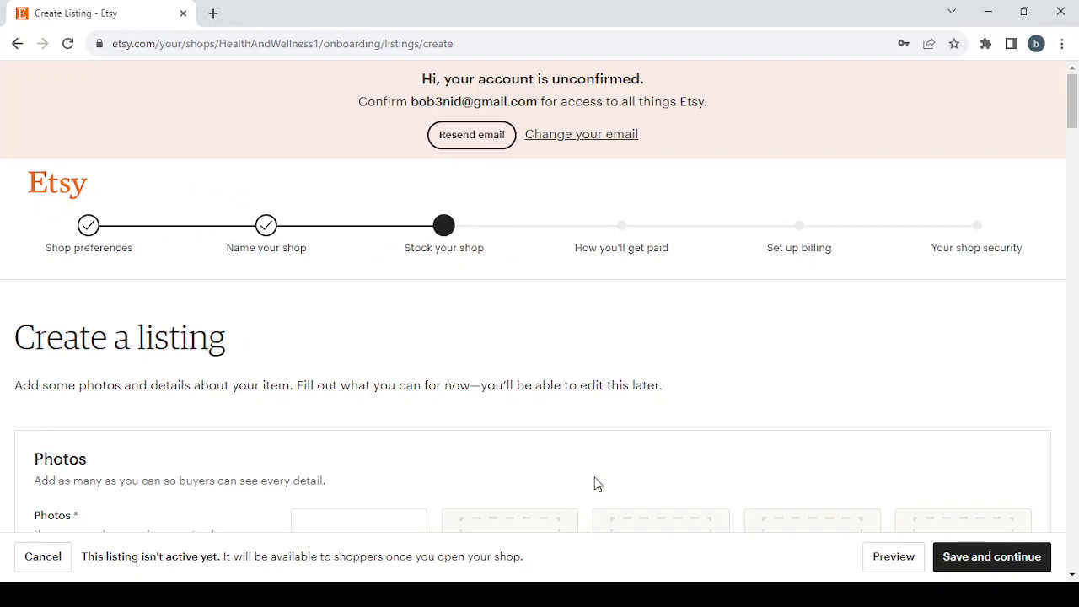
{"action": "left_click", "coordinate": [995, 564]}
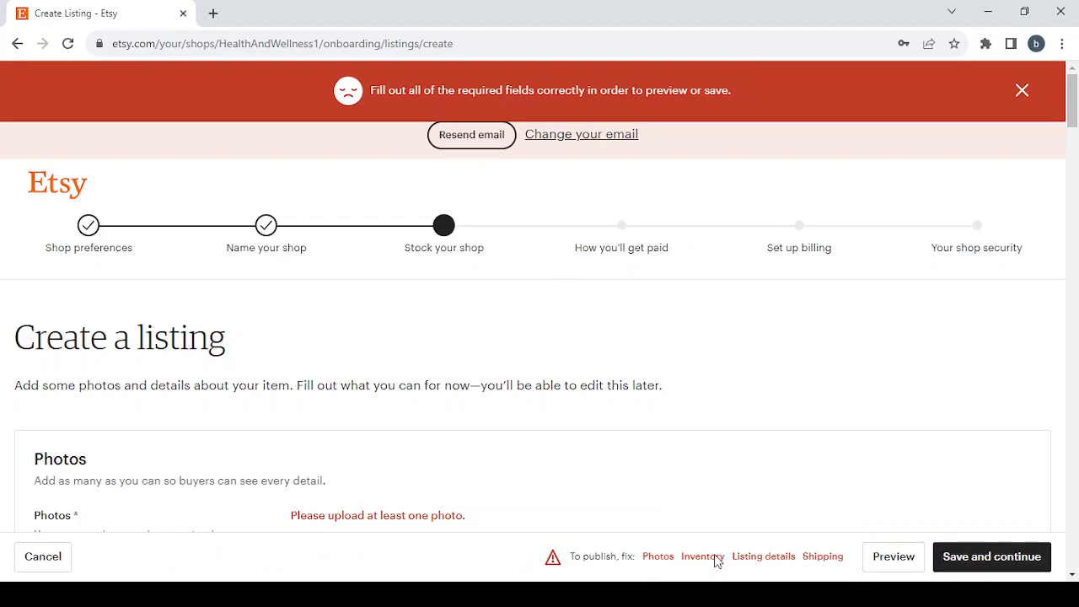
Step: Examine the requirements in the listing's inventory, details, shipping, photos and video sections
{"action": "left_click", "coordinate": [656, 556]}
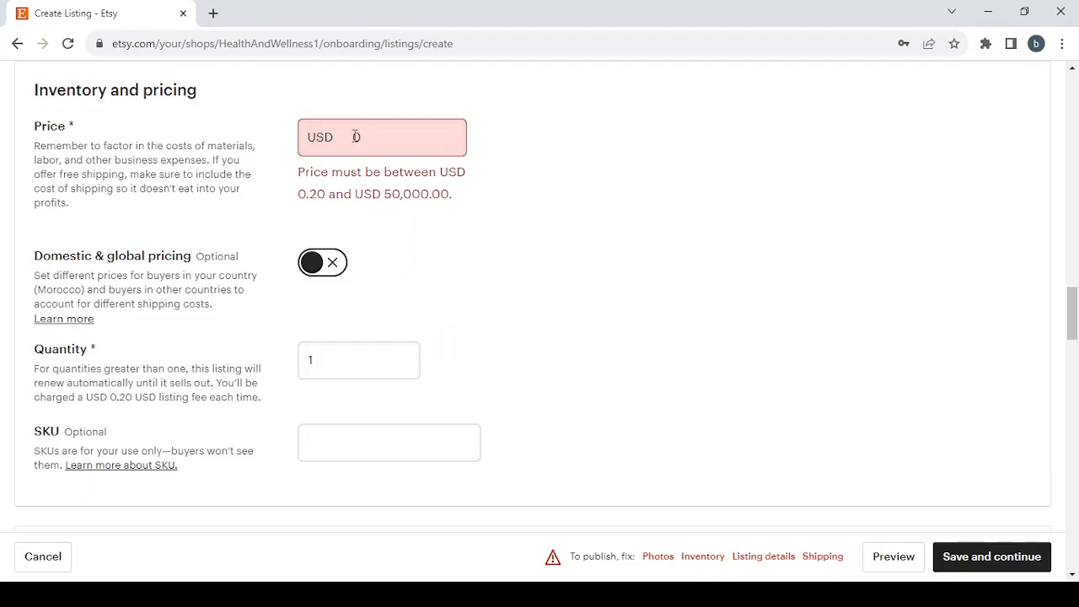
{"action": "left_click", "coordinate": [762, 557]}
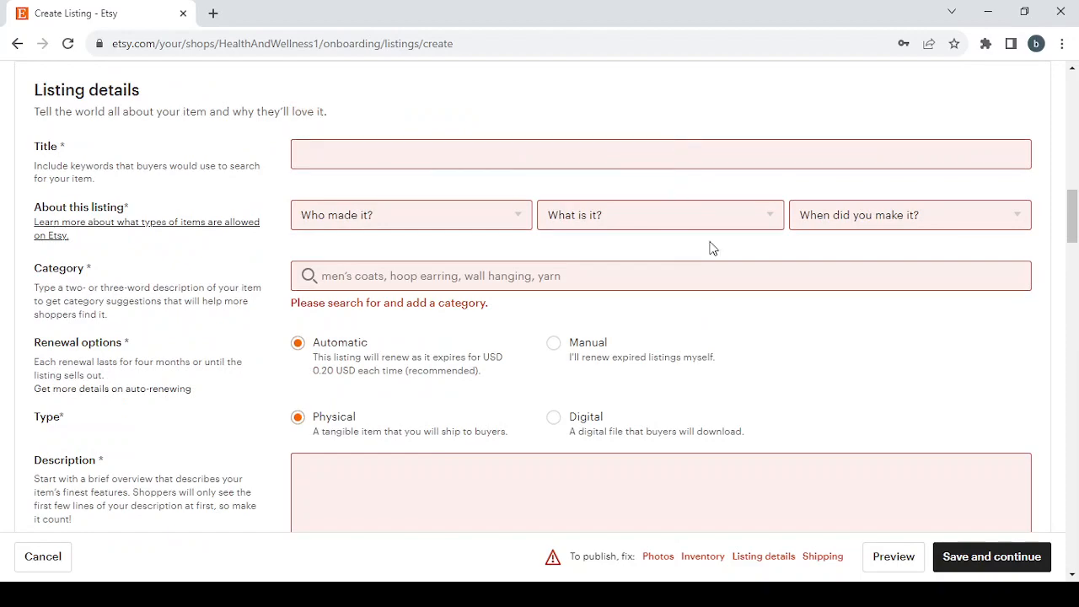
{"action": "left_click", "coordinate": [822, 557]}
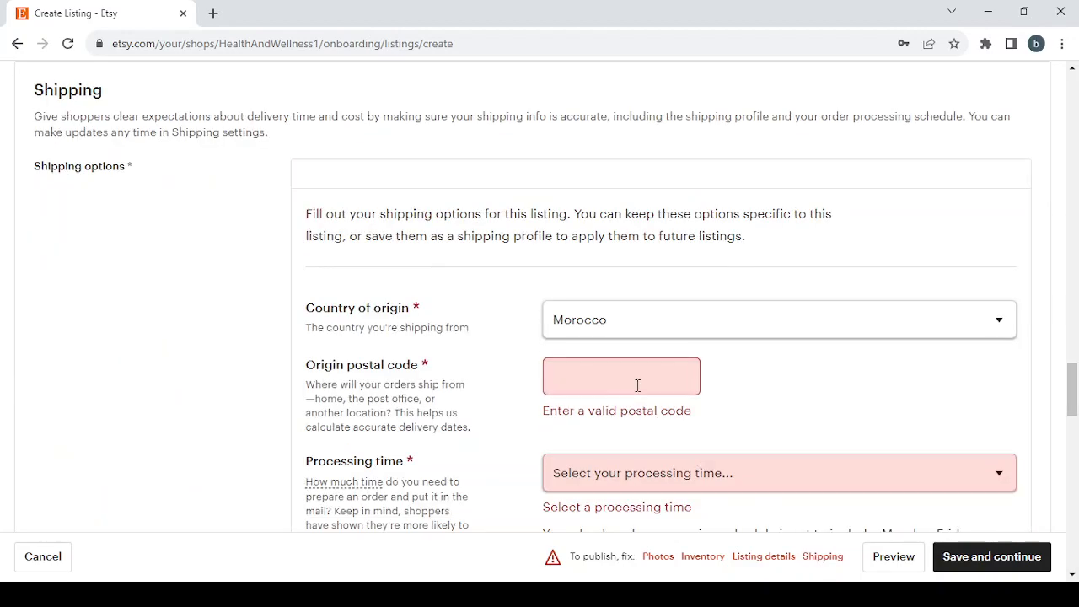
{"action": "scroll", "coordinate": [636, 385], "scroll_direction": "down", "scroll_amount": 2}
{"action": "scroll", "coordinate": [638, 389], "scroll_direction": "down", "scroll_amount": 1}
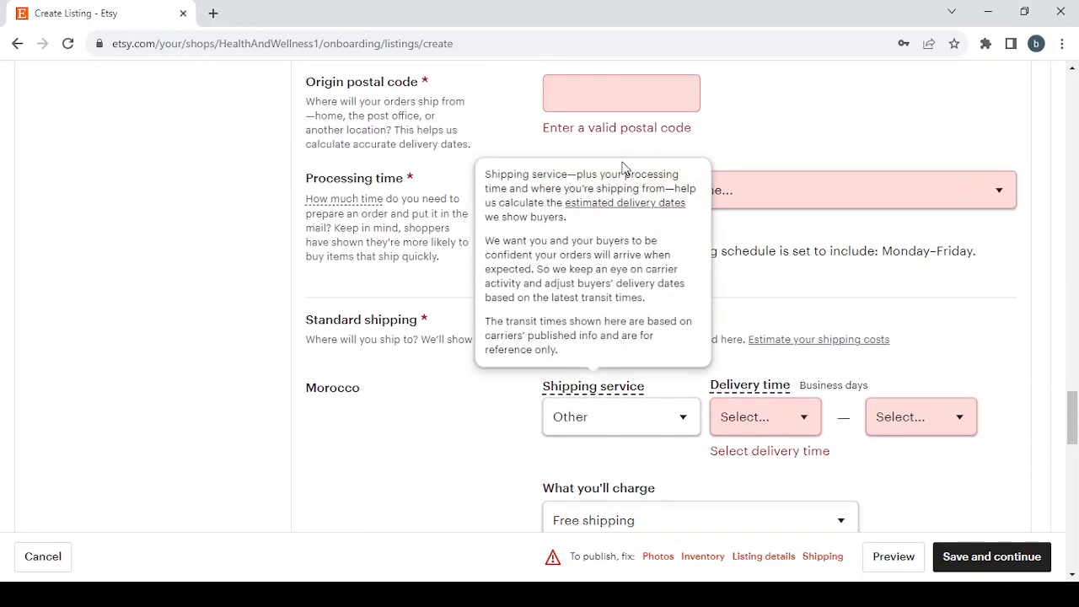
{"action": "scroll", "coordinate": [684, 319], "scroll_direction": "down", "scroll_amount": 3}
{"action": "scroll", "coordinate": [684, 320], "scroll_direction": "down", "scroll_amount": 3}
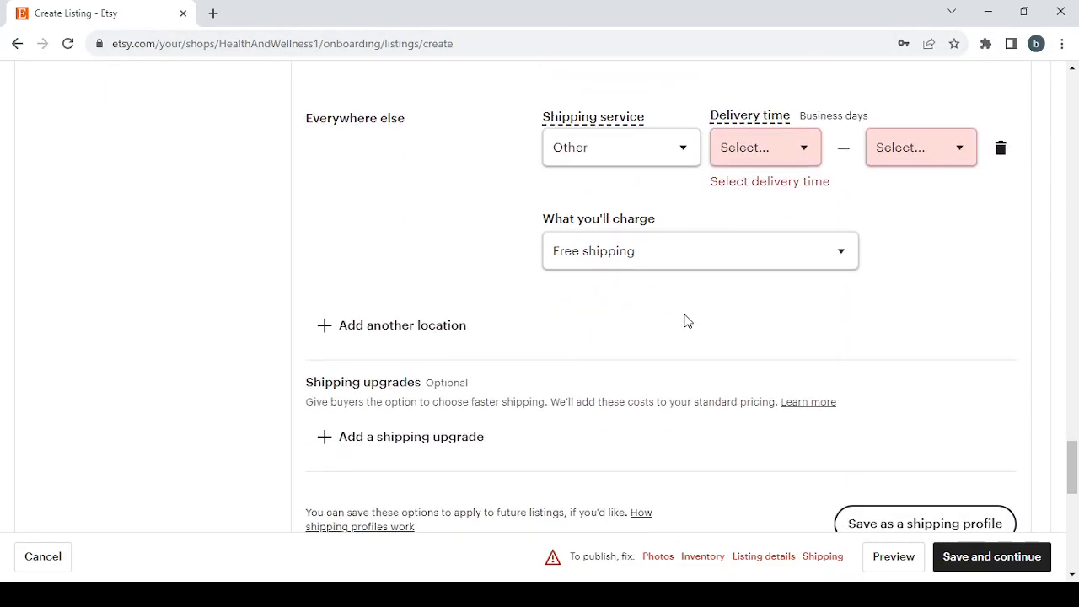
{"action": "scroll", "coordinate": [683, 320], "scroll_direction": "up", "scroll_amount": 8}
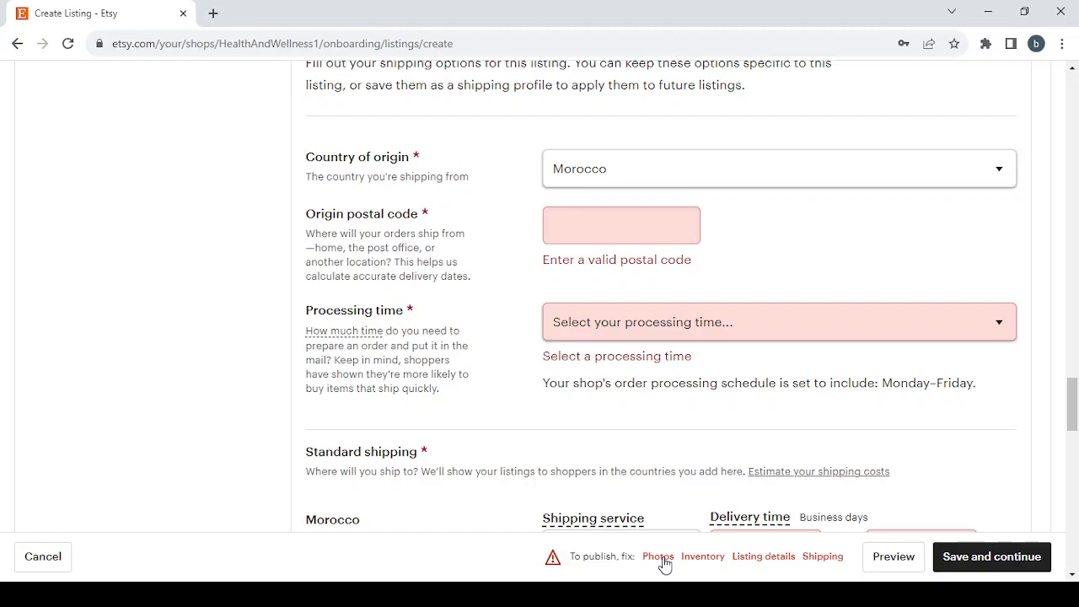
{"action": "left_click", "coordinate": [658, 558]}
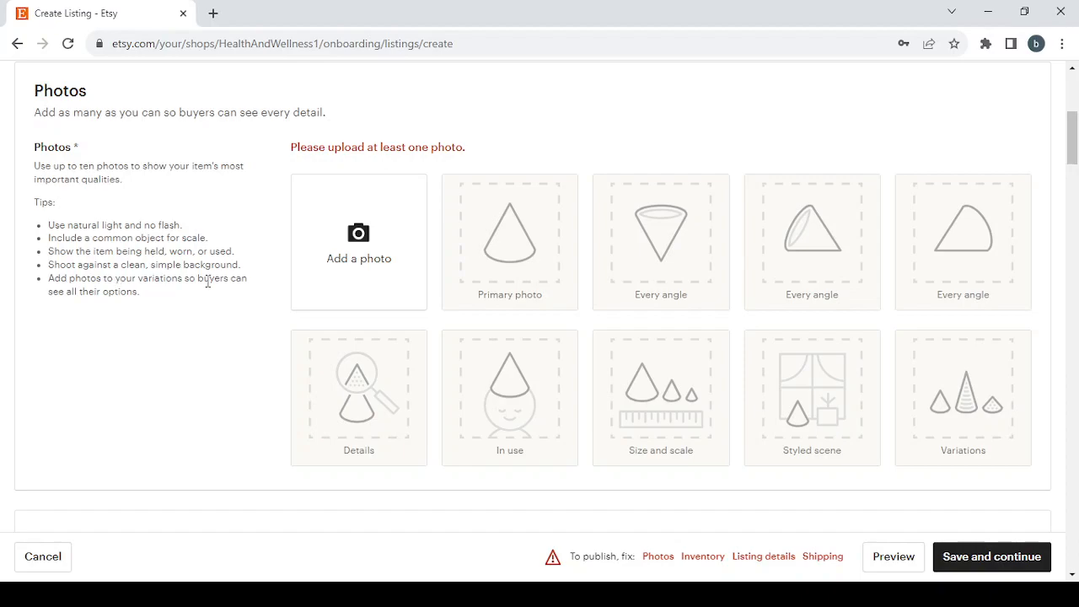
{"action": "scroll", "coordinate": [258, 314], "scroll_direction": "down", "scroll_amount": 4}
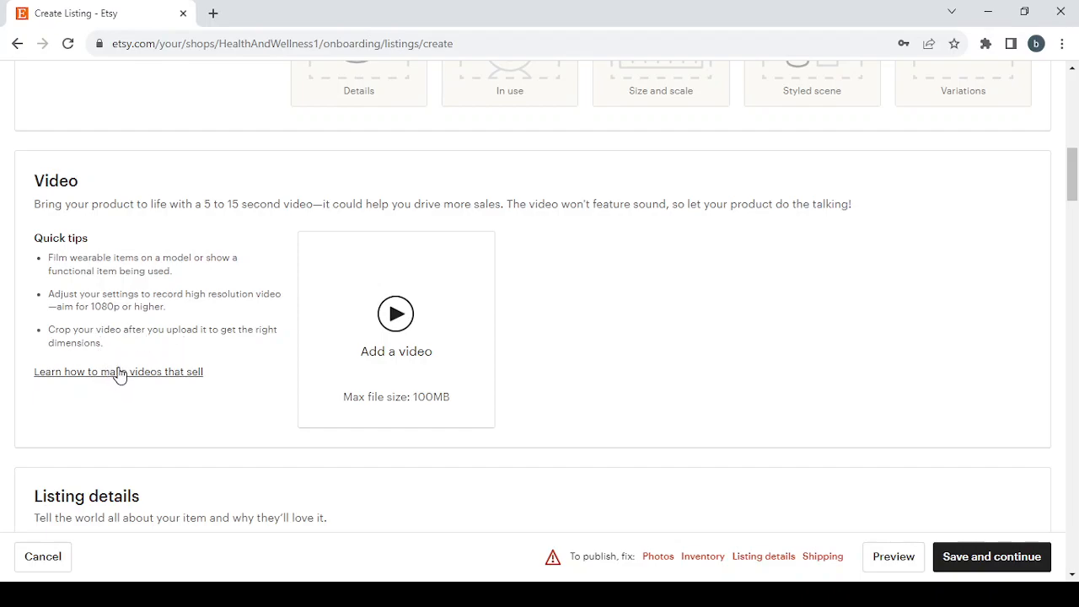
{"action": "scroll", "coordinate": [618, 404], "scroll_direction": "down", "scroll_amount": 5}
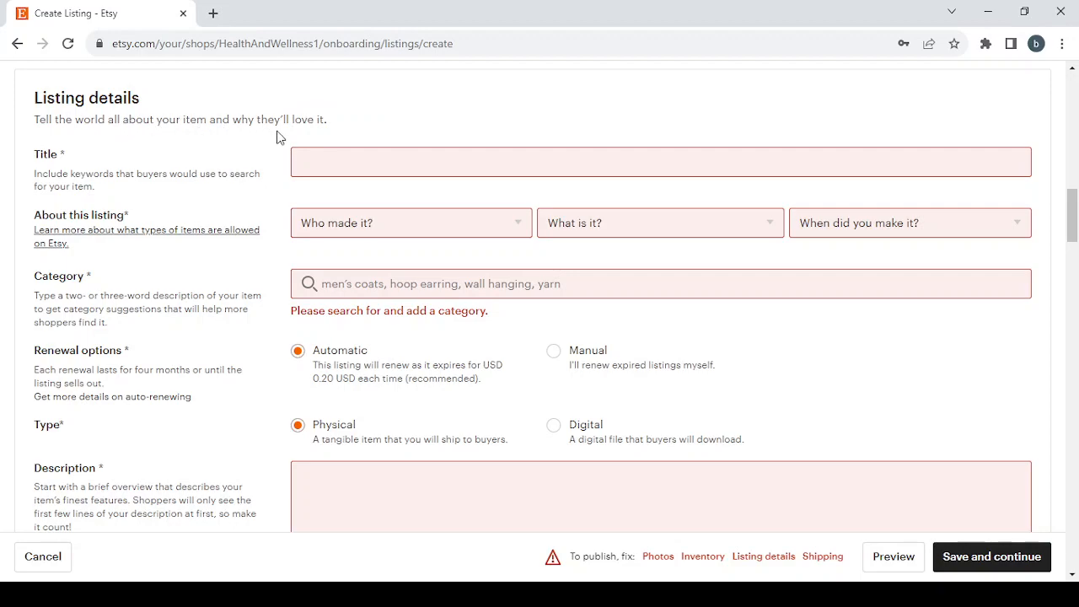
Step: Title the listing Health & Wellness and set its about fields to I did, A finished product and 2020 - 2023
{"action": "left_click", "coordinate": [305, 163]}
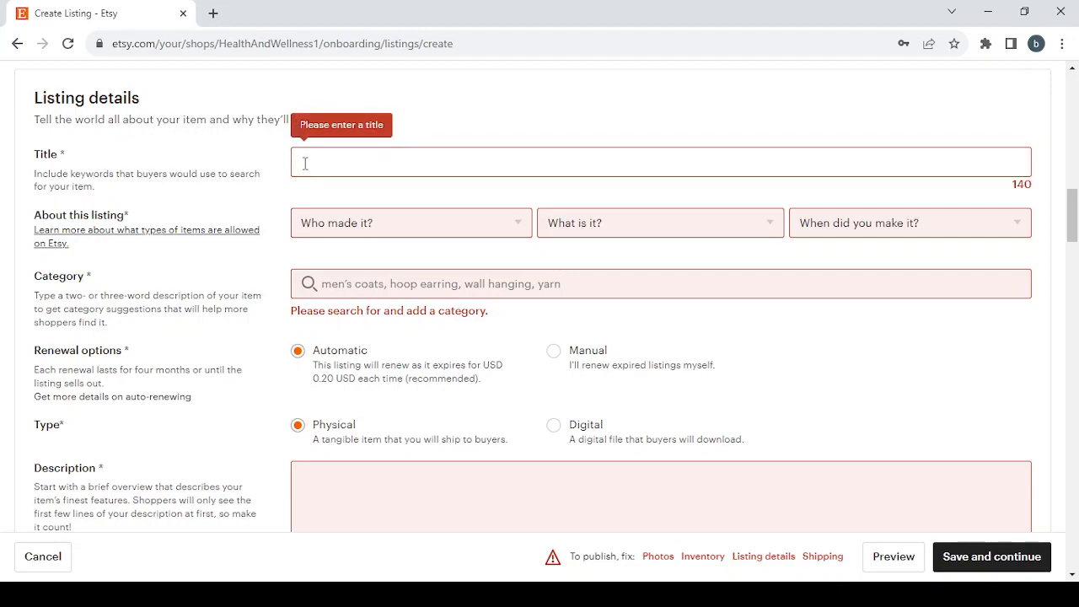
{"action": "type", "text": "Health & Wellness"}
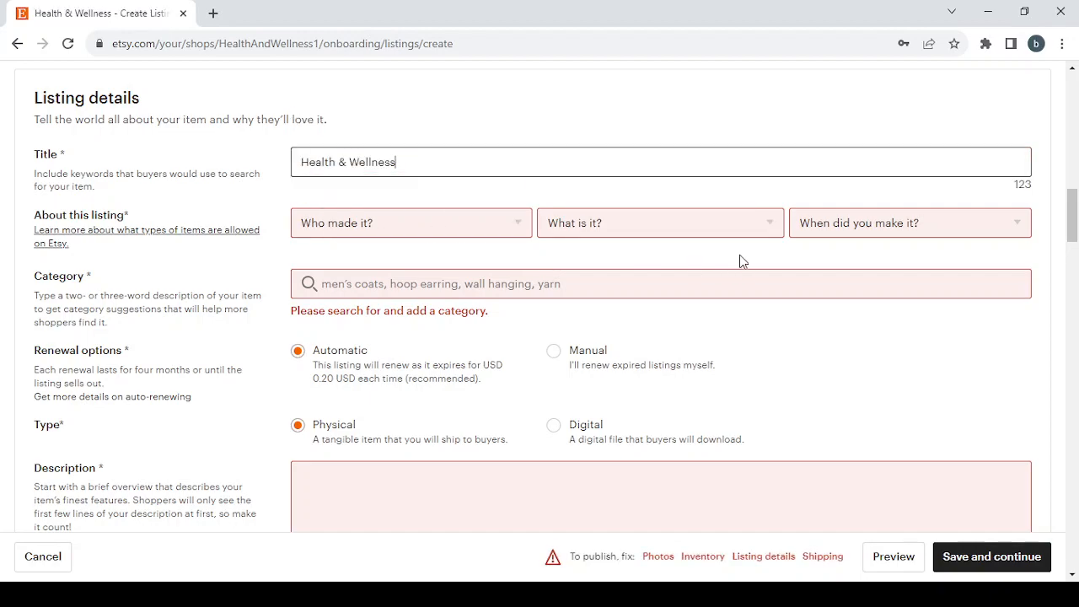
{"action": "left_click", "coordinate": [397, 223]}
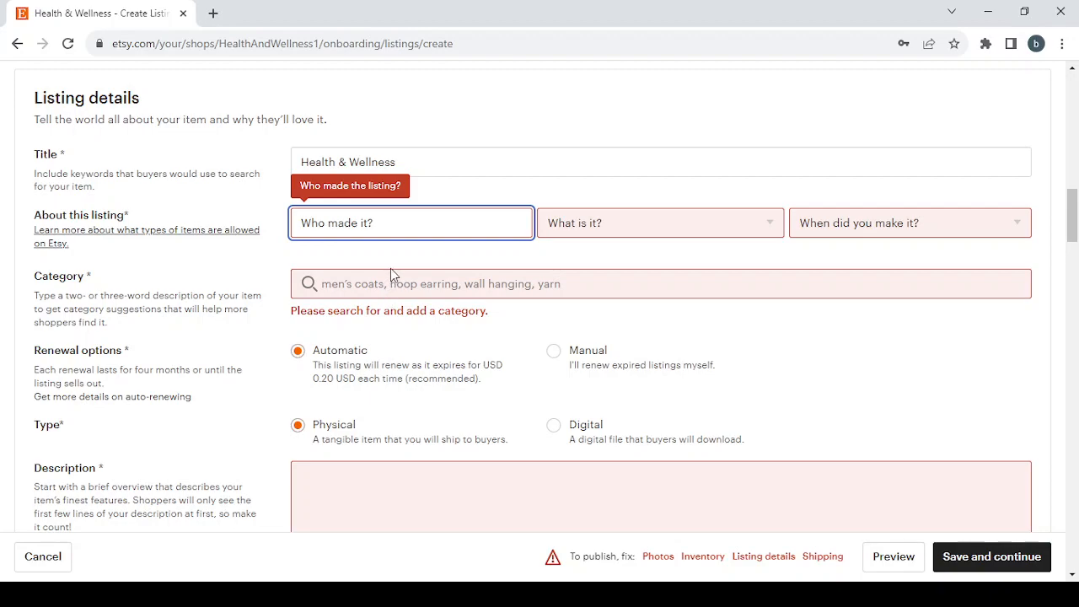
{"action": "left_click", "coordinate": [438, 247]}
{"action": "left_click", "coordinate": [639, 230]}
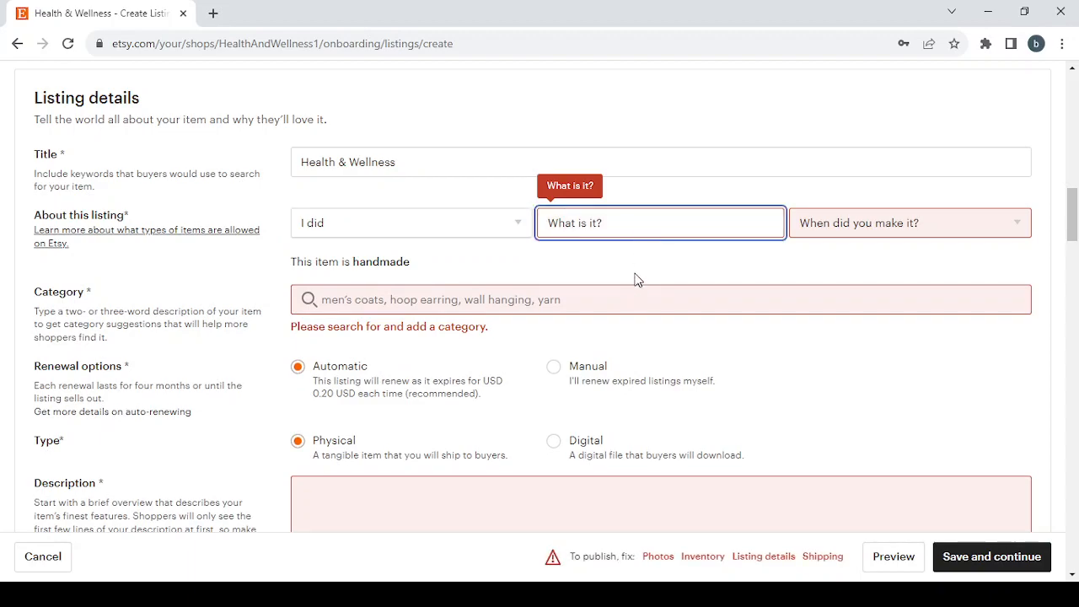
{"action": "key", "text": "Down"}
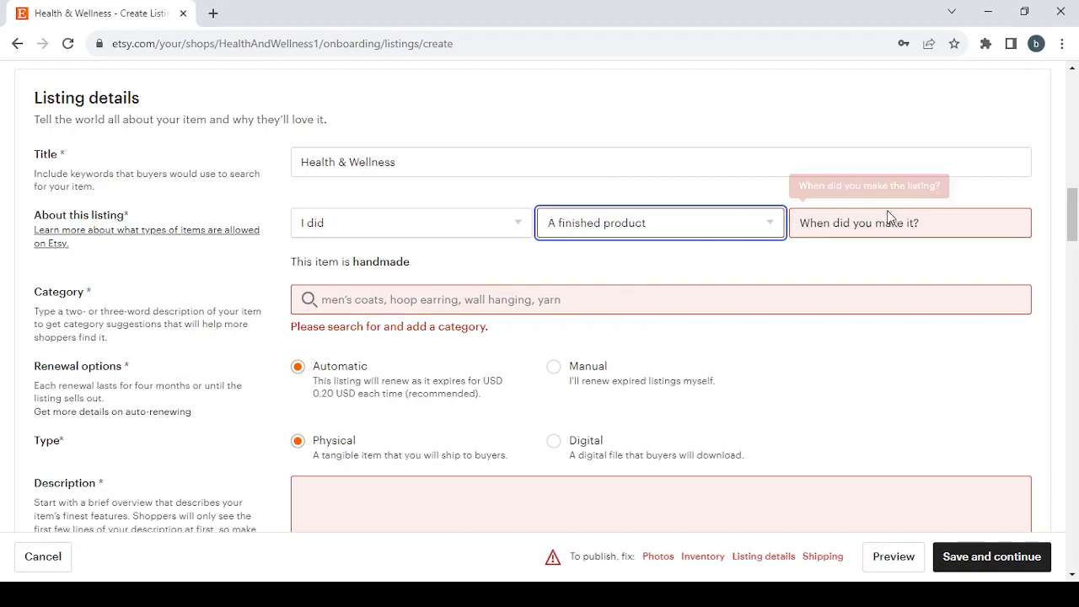
{"action": "key", "text": "Tab"}
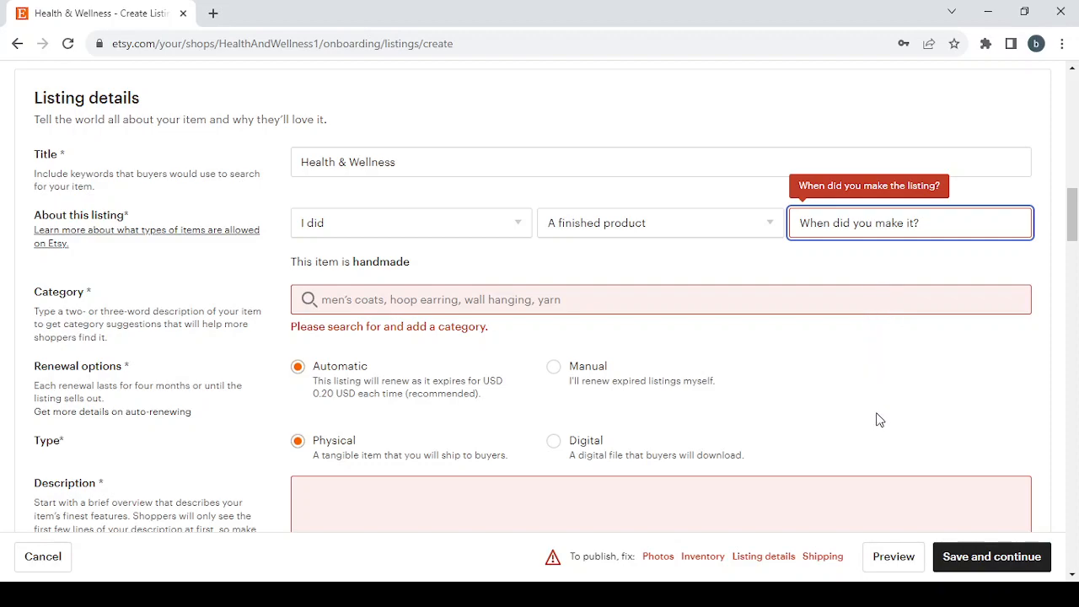
{"action": "left_click", "coordinate": [868, 304]}
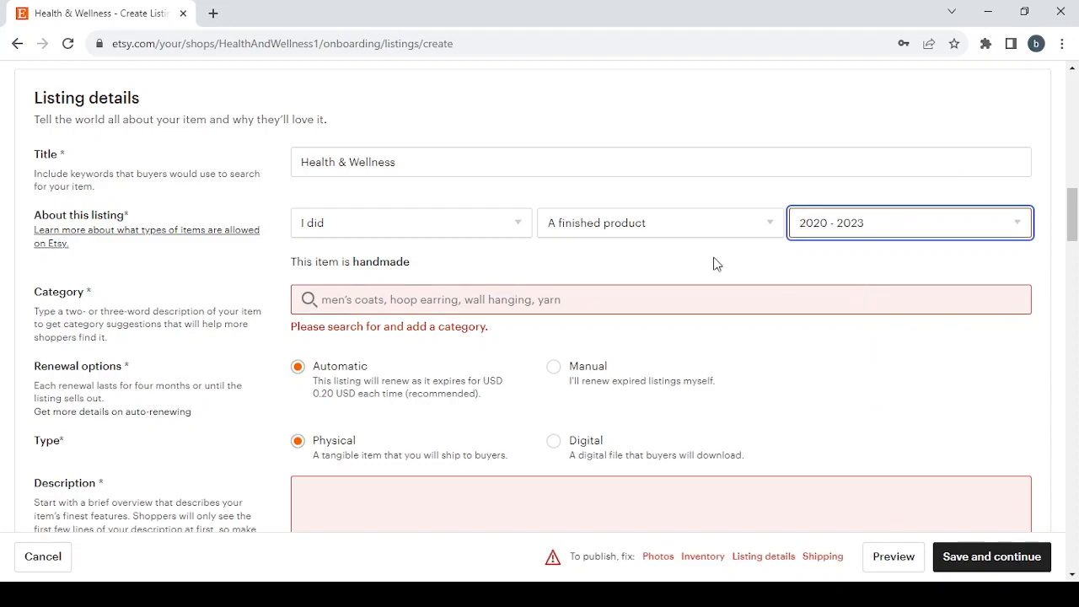
Step: Search the listing categories for Health & Wellness and assign the Templates category under Design & Templates
{"action": "left_click", "coordinate": [329, 291]}
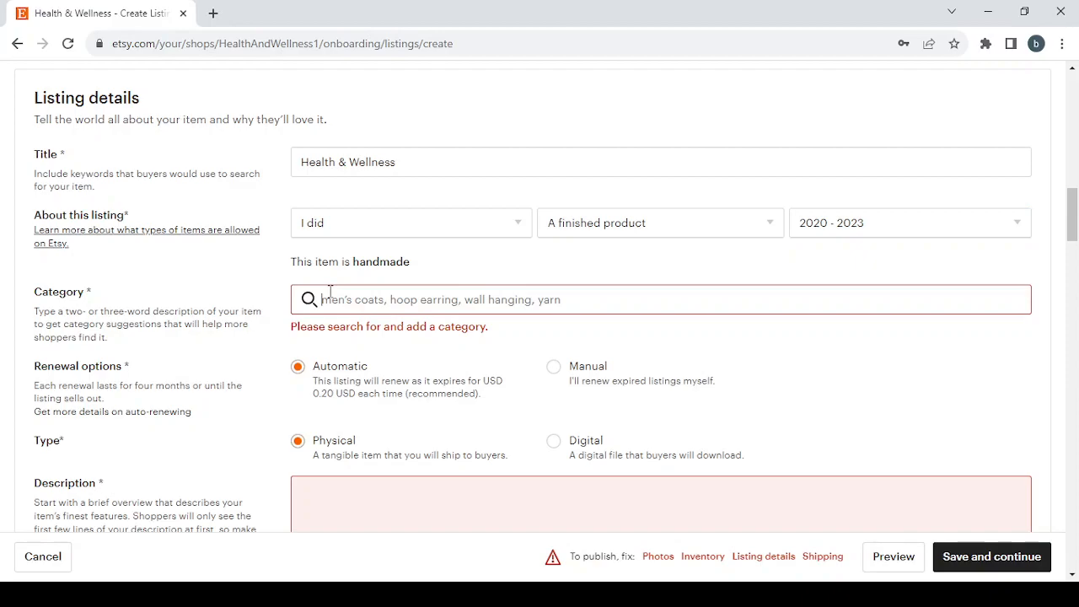
{"action": "type", "text": "Health & Wellness"}
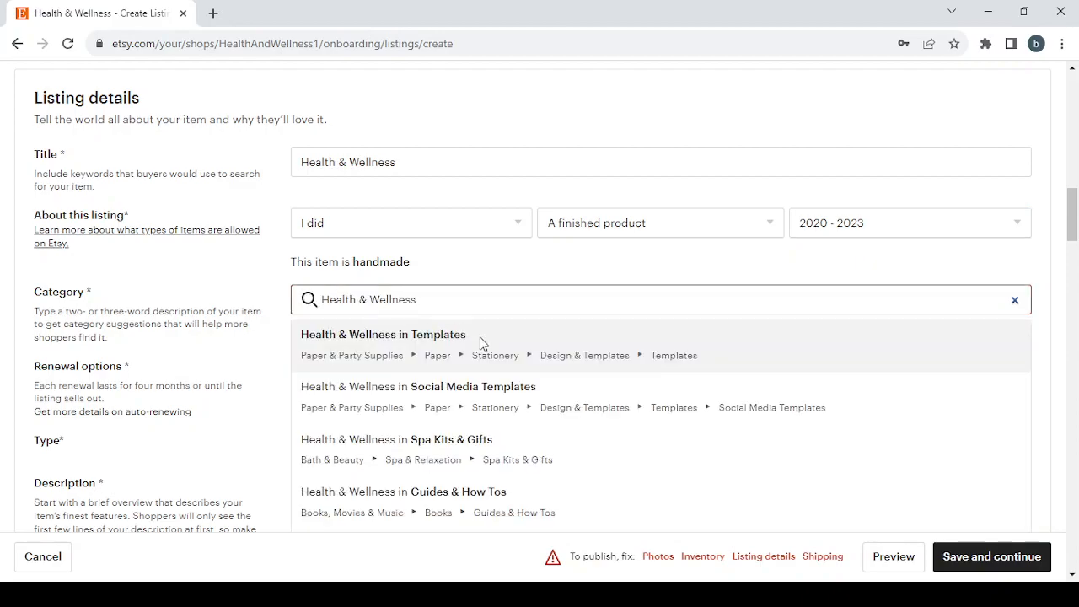
{"action": "scroll", "coordinate": [554, 378], "scroll_direction": "down", "scroll_amount": 2}
{"action": "scroll", "coordinate": [555, 380], "scroll_direction": "up", "scroll_amount": 1}
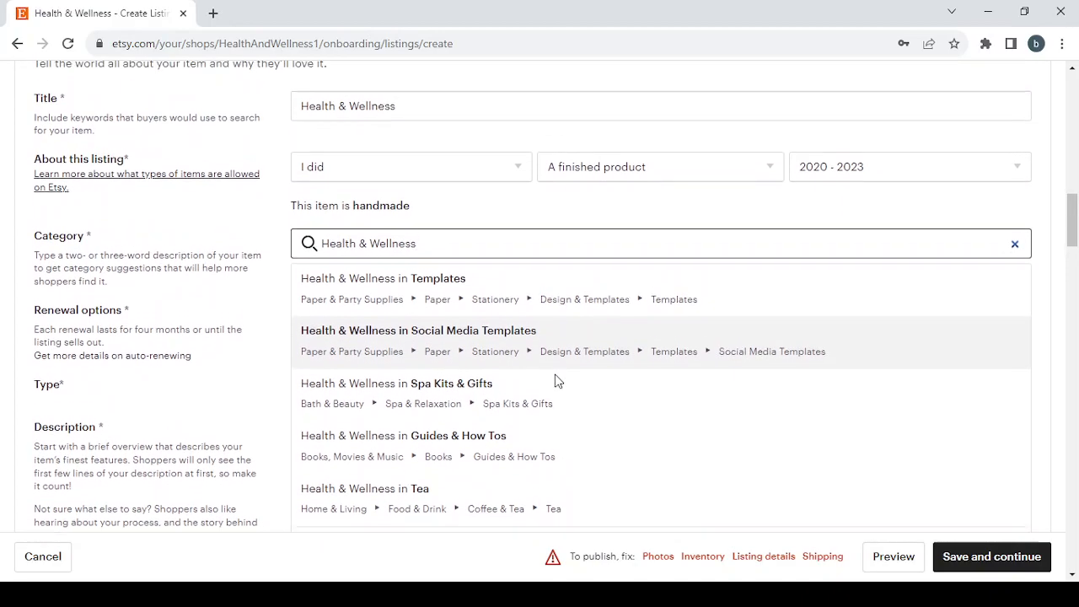
{"action": "left_click", "coordinate": [509, 292]}
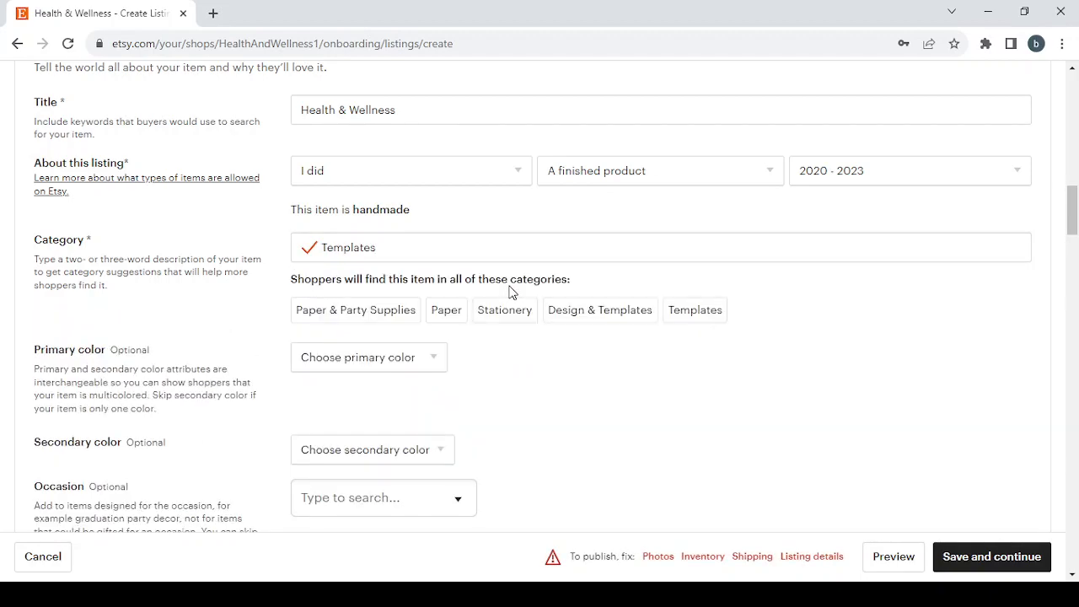
Step: Set the listing's primary color to Black and its secondary color to Gray
{"action": "scroll", "coordinate": [509, 292], "scroll_direction": "down", "scroll_amount": 2}
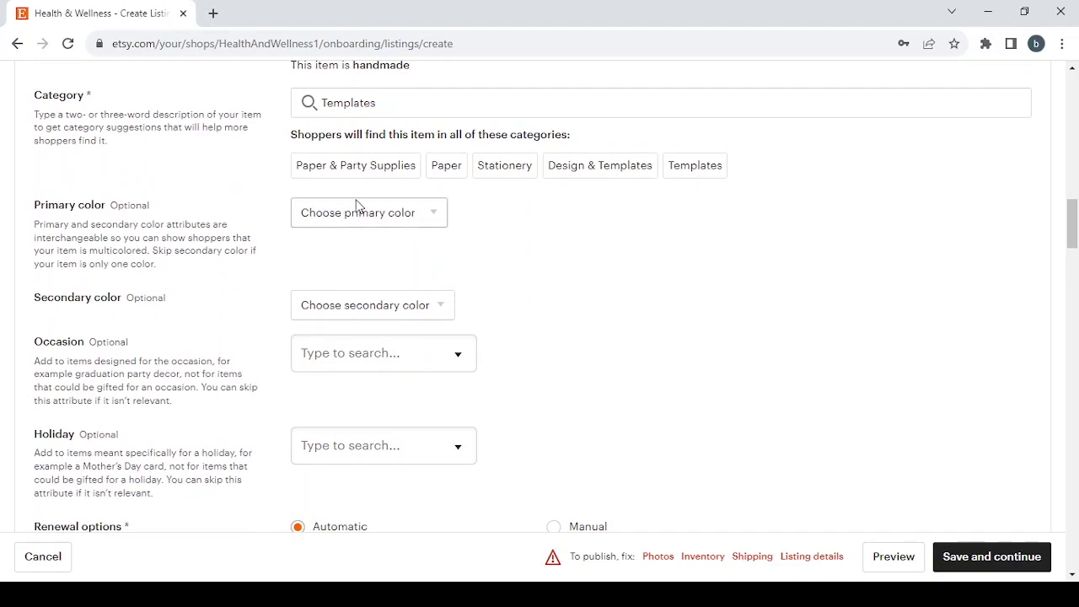
{"action": "left_click", "coordinate": [367, 214]}
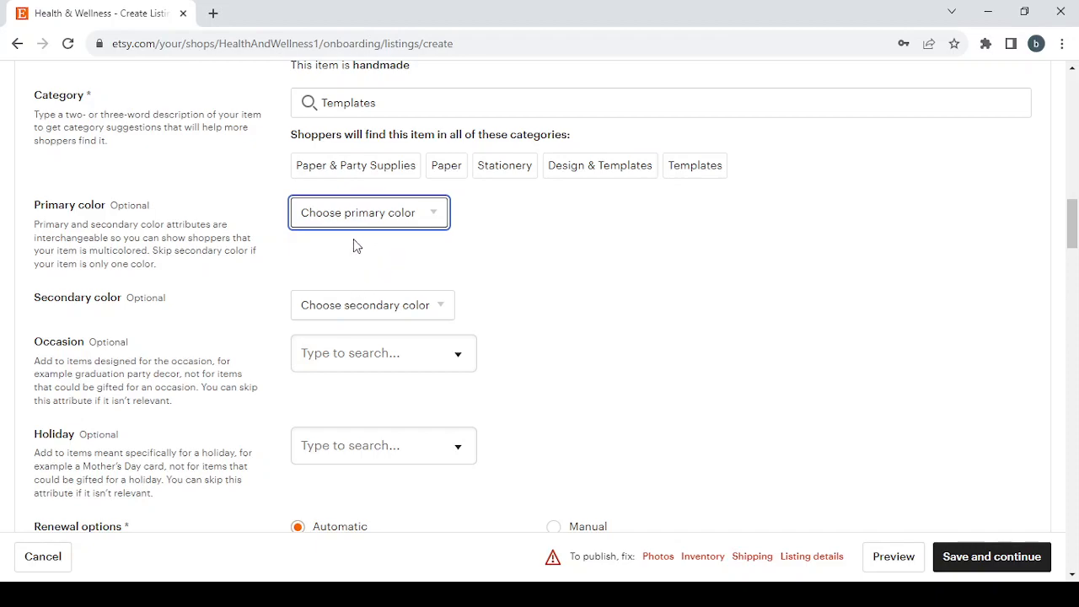
{"action": "left_click", "coordinate": [352, 281]}
{"action": "left_click", "coordinate": [375, 304]}
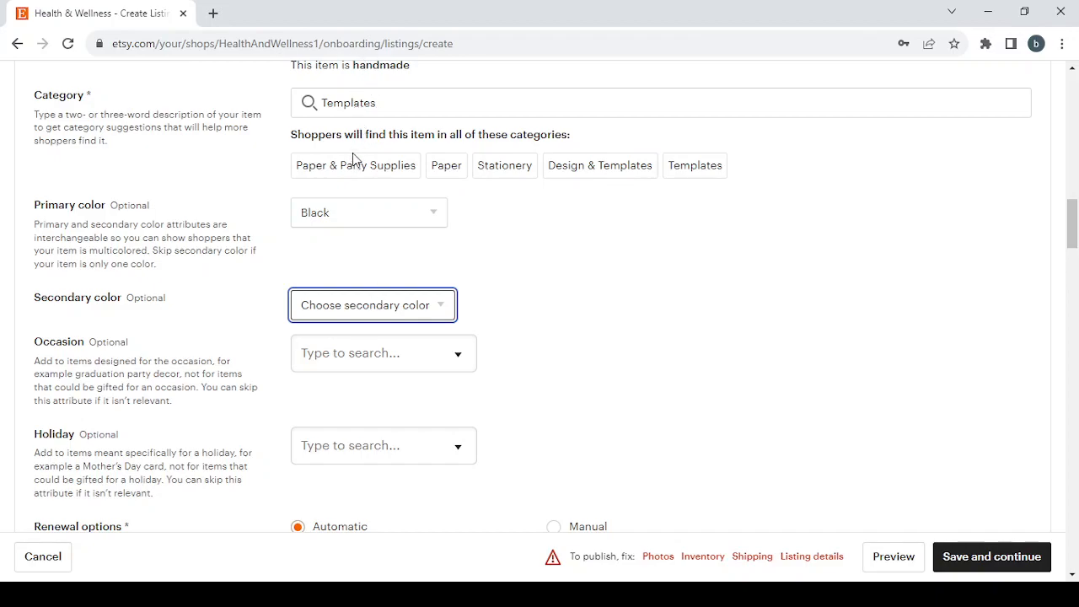
{"action": "type", "text": "gray"}
Step: Look through the optional Occasion and Holiday choices without selecting any
{"action": "scroll", "coordinate": [597, 368], "scroll_direction": "down", "scroll_amount": 2}
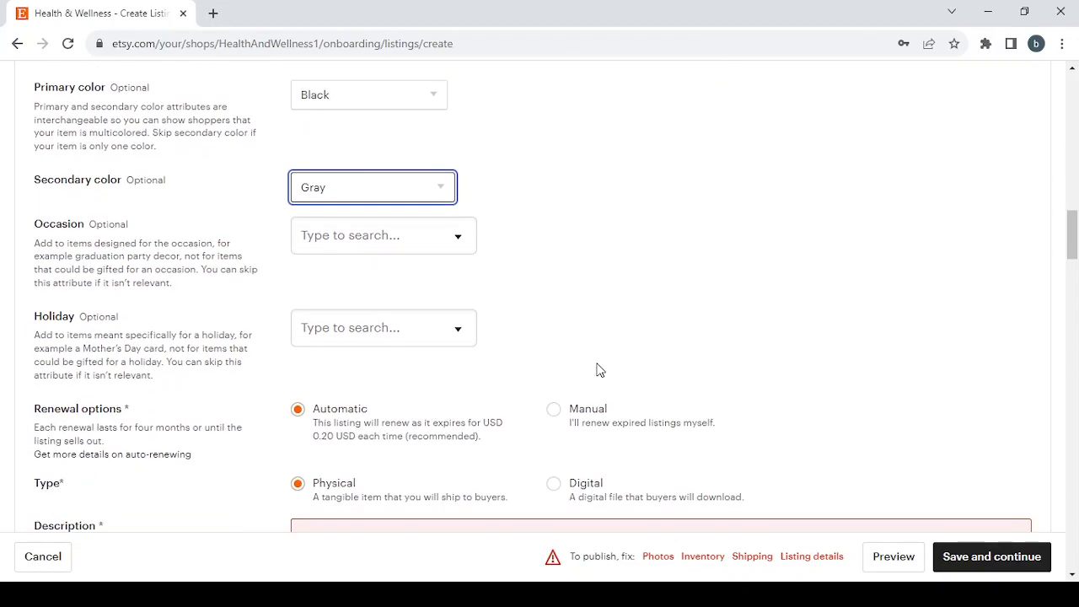
{"action": "left_click", "coordinate": [377, 175]}
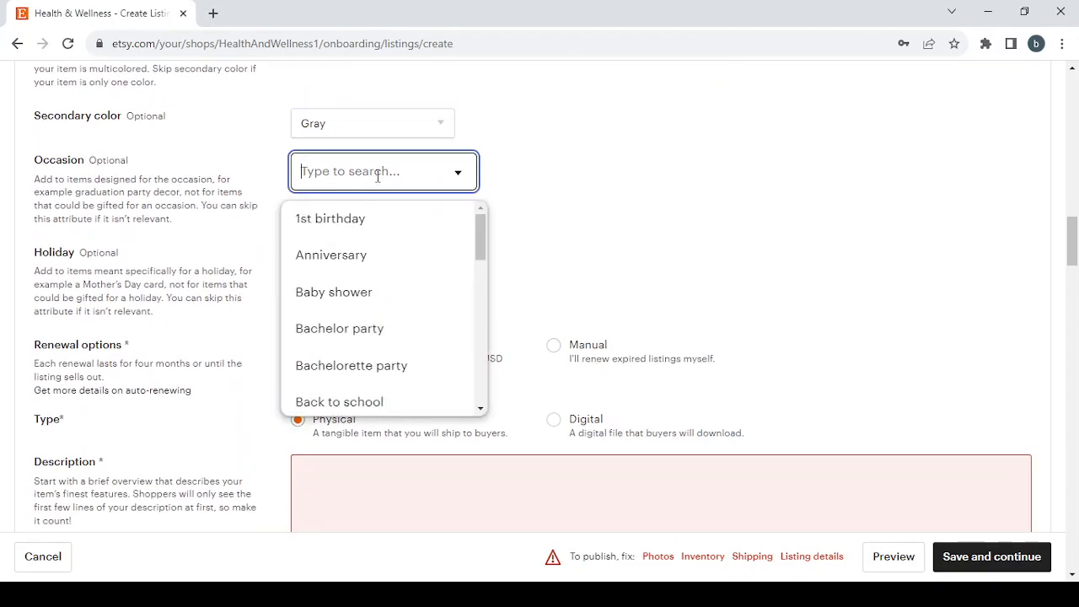
{"action": "left_click", "coordinate": [578, 229]}
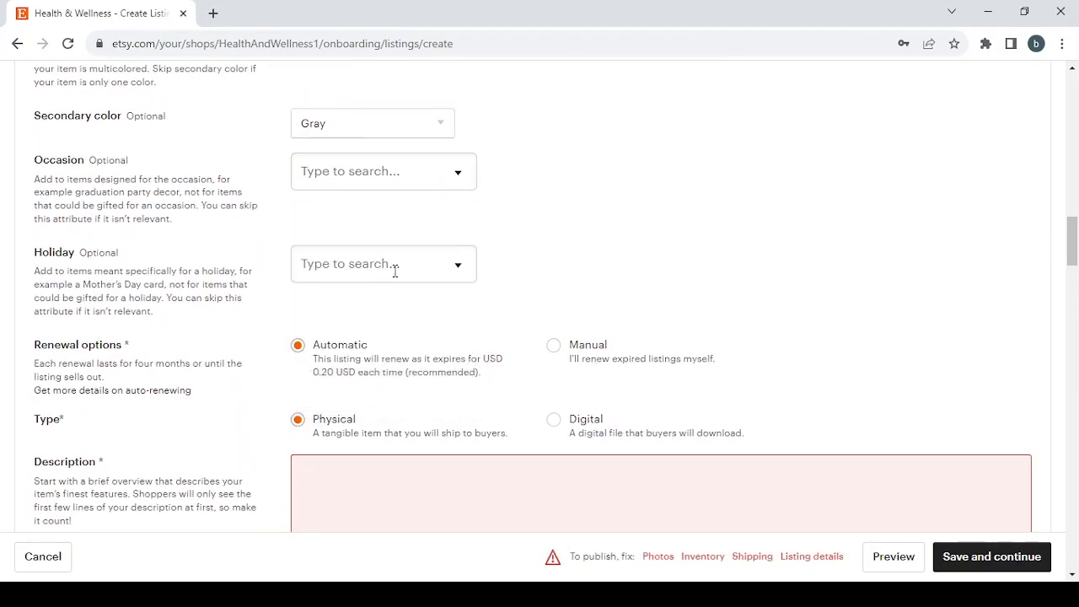
{"action": "left_click", "coordinate": [385, 271]}
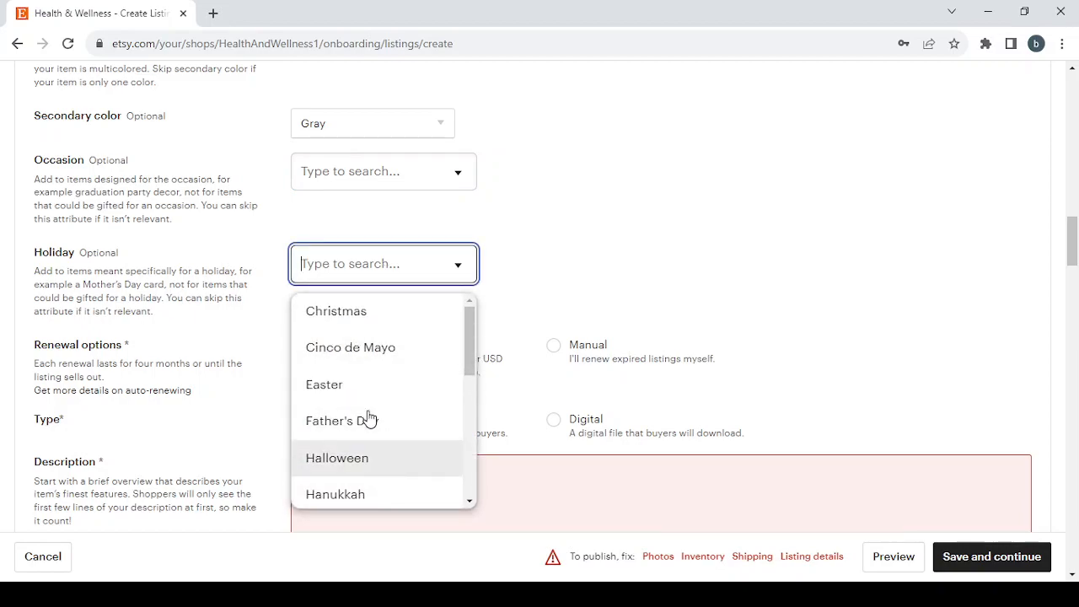
{"action": "left_click", "coordinate": [546, 251]}
Step: Set the listing's renewal option to Manual
{"action": "scroll", "coordinate": [546, 252], "scroll_direction": "down", "scroll_amount": 1}
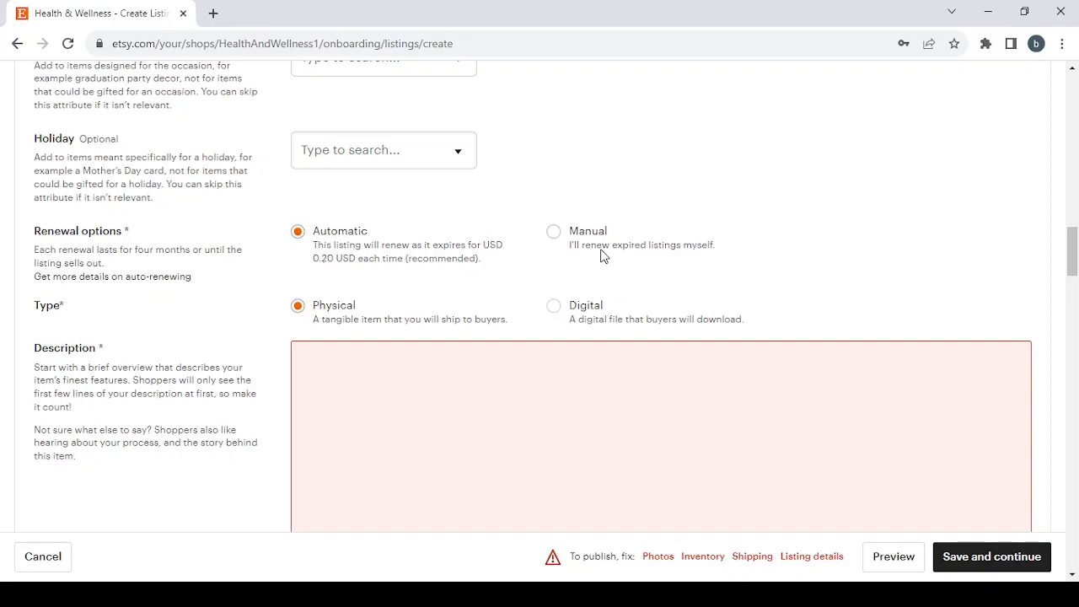
{"action": "left_click", "coordinate": [554, 232]}
{"action": "scroll", "coordinate": [336, 313], "scroll_direction": "down", "scroll_amount": 1}
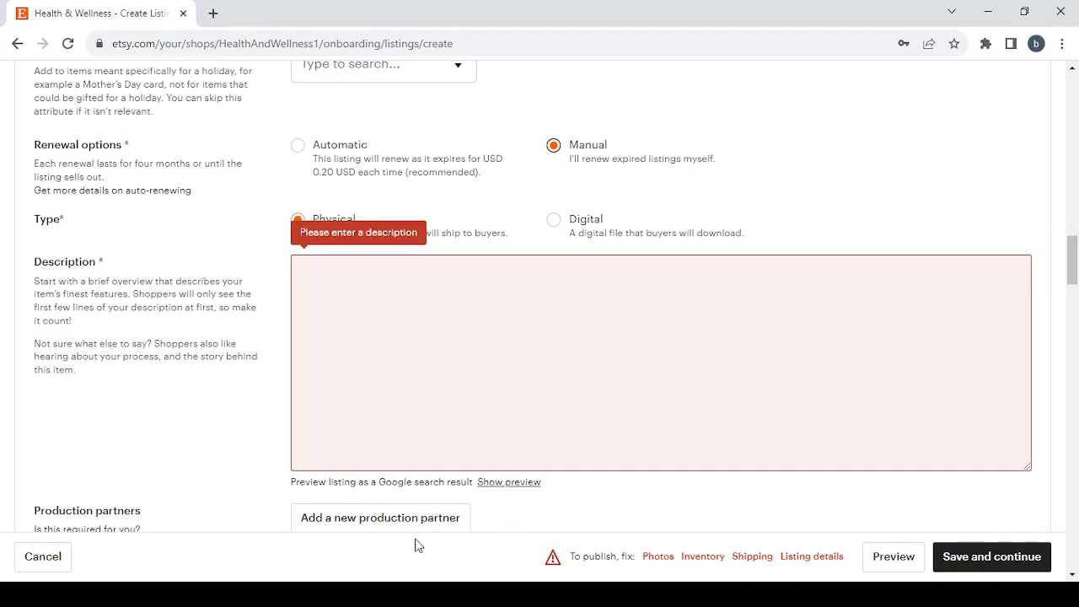
{"action": "left_click", "coordinate": [415, 595]}
{"action": "key", "text": "alt+Tab"}
{"action": "scroll", "coordinate": [421, 331], "scroll_direction": "down", "scroll_amount": 4}
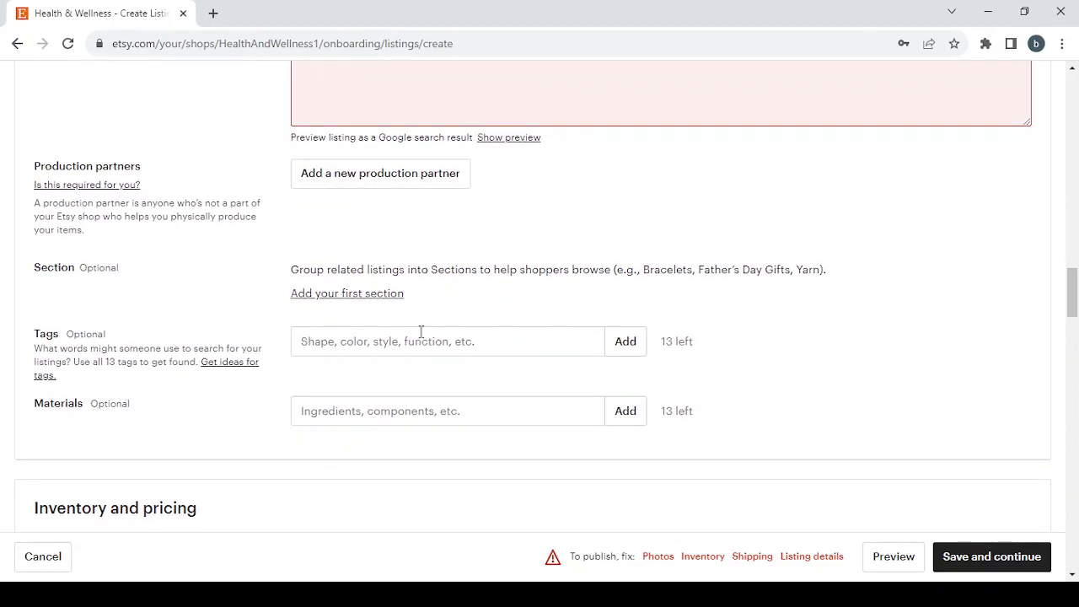
Step: Look at the form for adding a new production partner and close it without adding one
{"action": "left_click", "coordinate": [384, 181]}
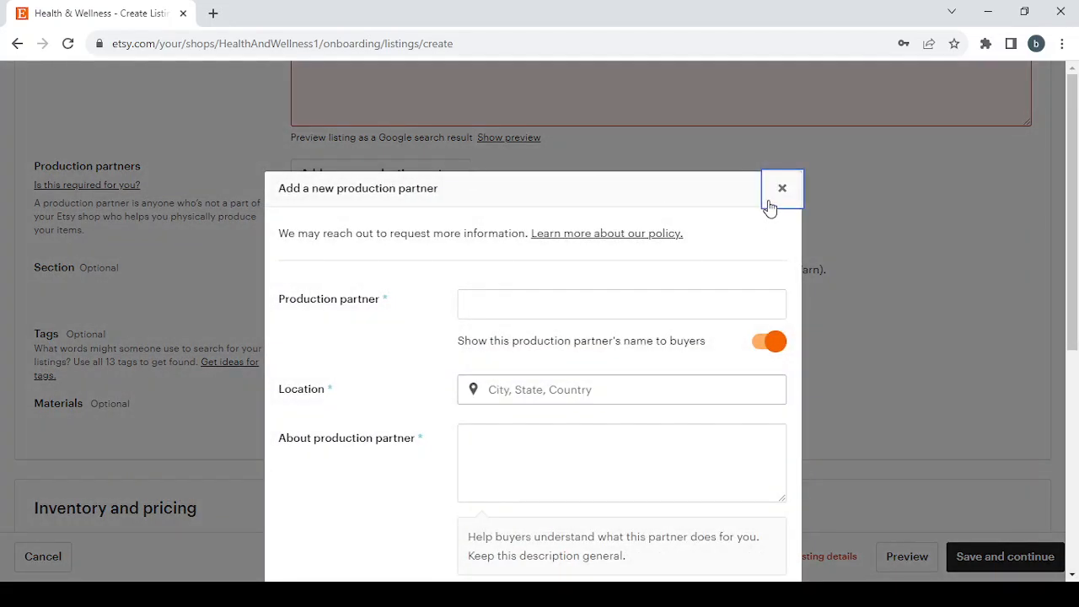
{"action": "left_click", "coordinate": [780, 189]}
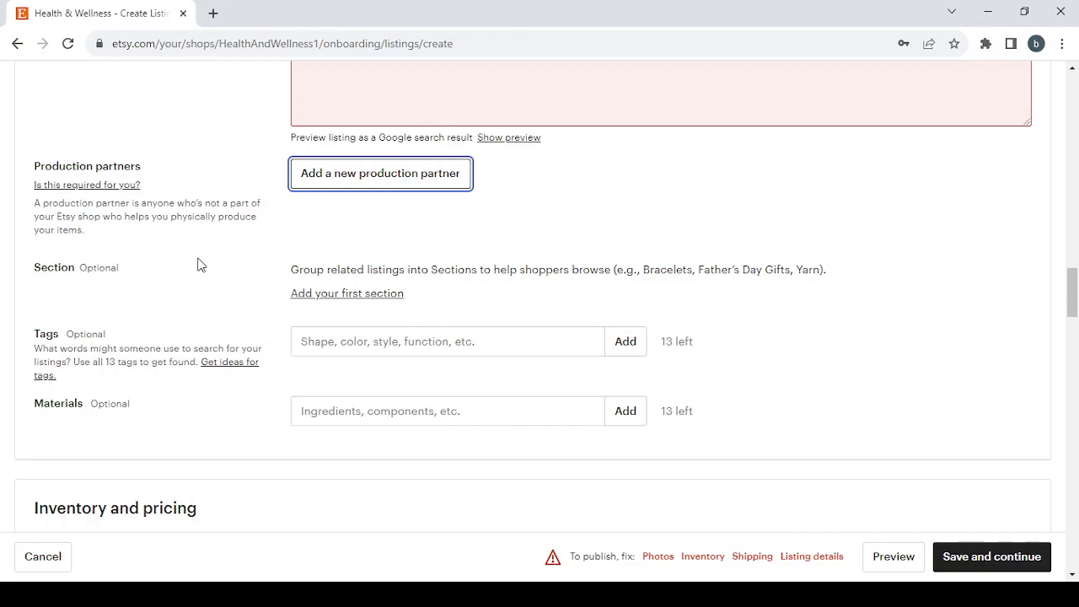
Step: Set the listing's price to USD 29.99
{"action": "scroll", "coordinate": [200, 264], "scroll_direction": "down", "scroll_amount": 2}
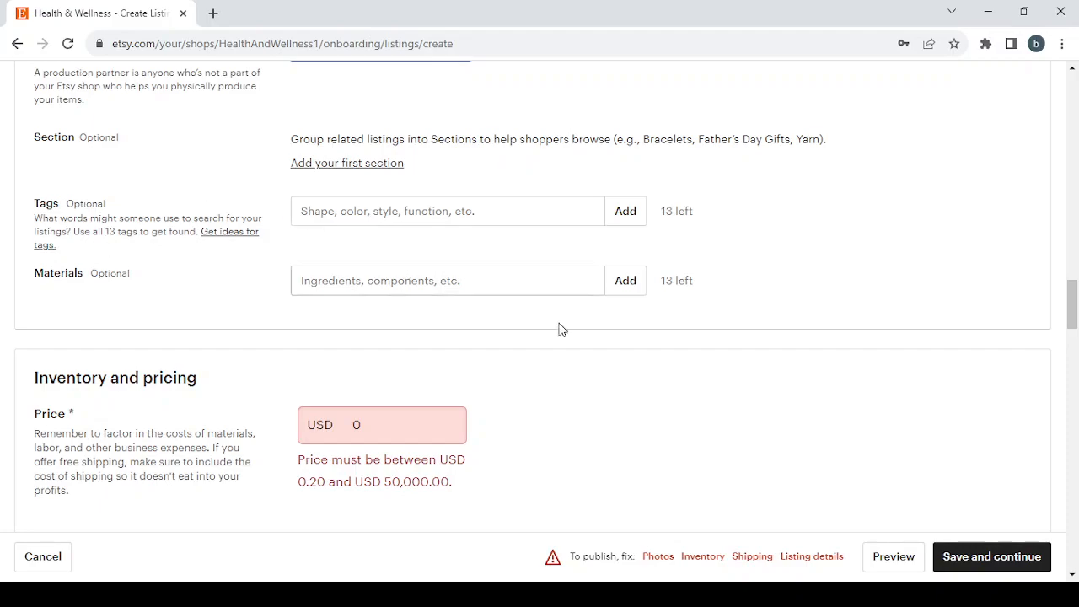
{"action": "scroll", "coordinate": [573, 339], "scroll_direction": "down", "scroll_amount": 3}
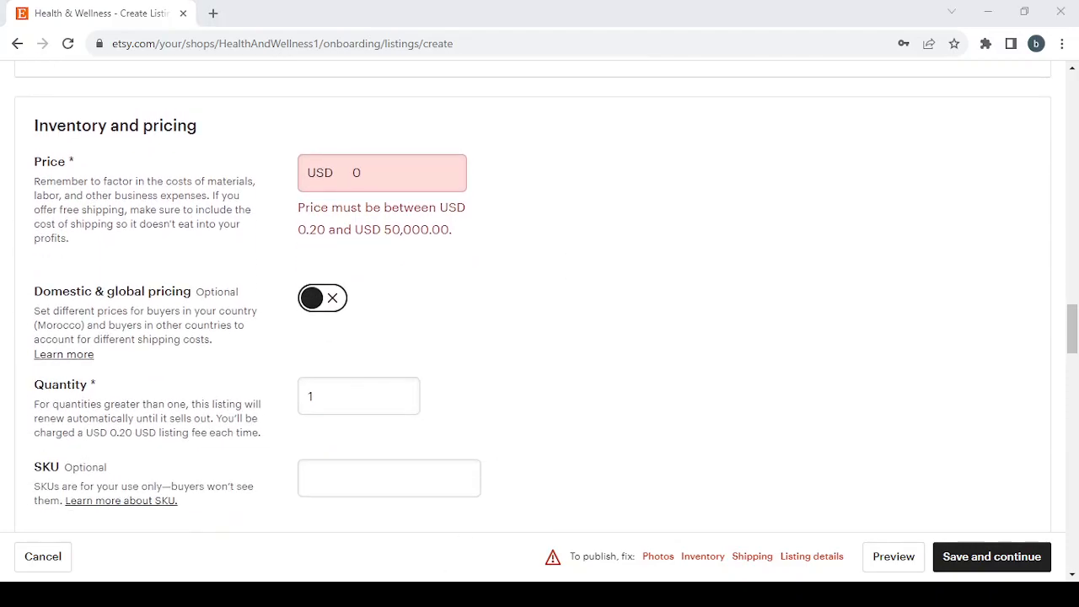
{"action": "left_click", "coordinate": [418, 455]}
{"action": "double_click", "coordinate": [361, 184]}
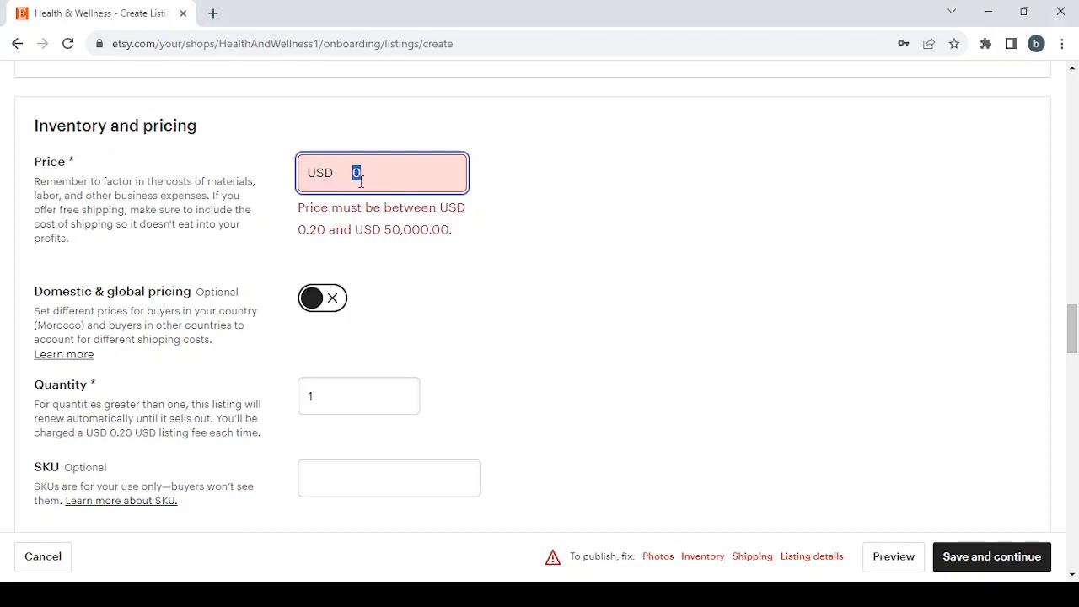
{"action": "type", "text": "299"}
{"action": "key", "text": "BackSpace"}
{"action": "type", "text": ".99"}
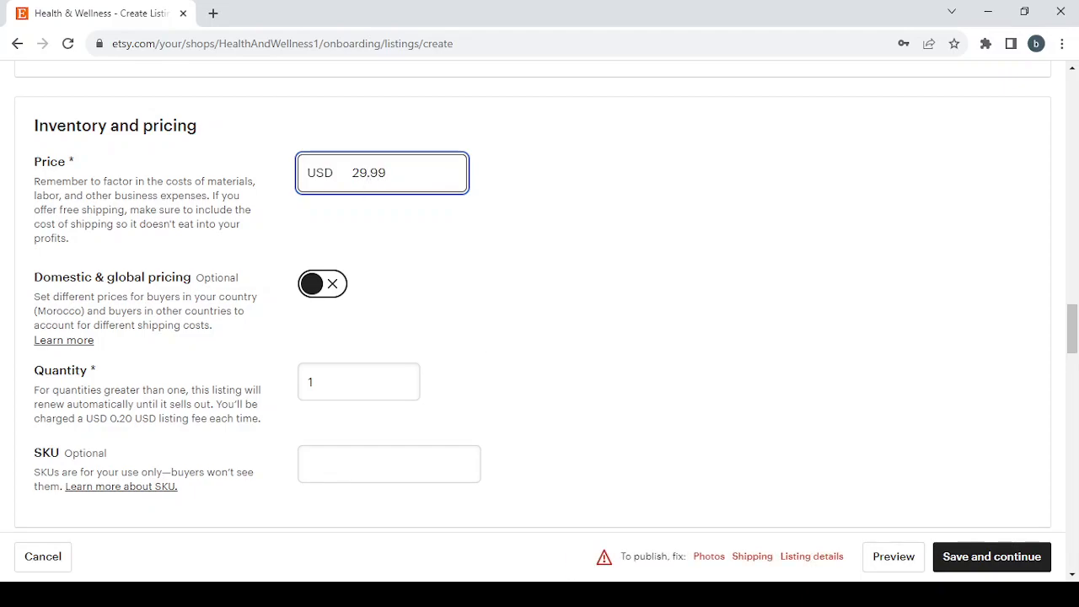
{"action": "key", "text": "alt+Tab"}
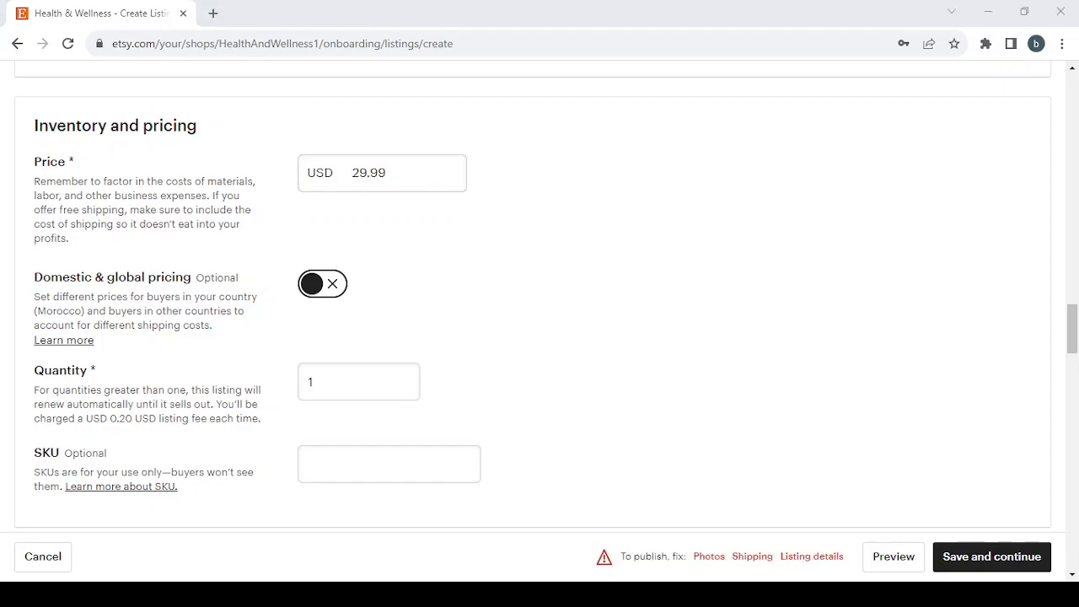
{"action": "key", "text": "alt+Tab"}
Step: Review the listing's Variations, Personalization and Shipping sections through to Returns and exchanges
{"action": "scroll", "coordinate": [566, 395], "scroll_direction": "down", "scroll_amount": 7}
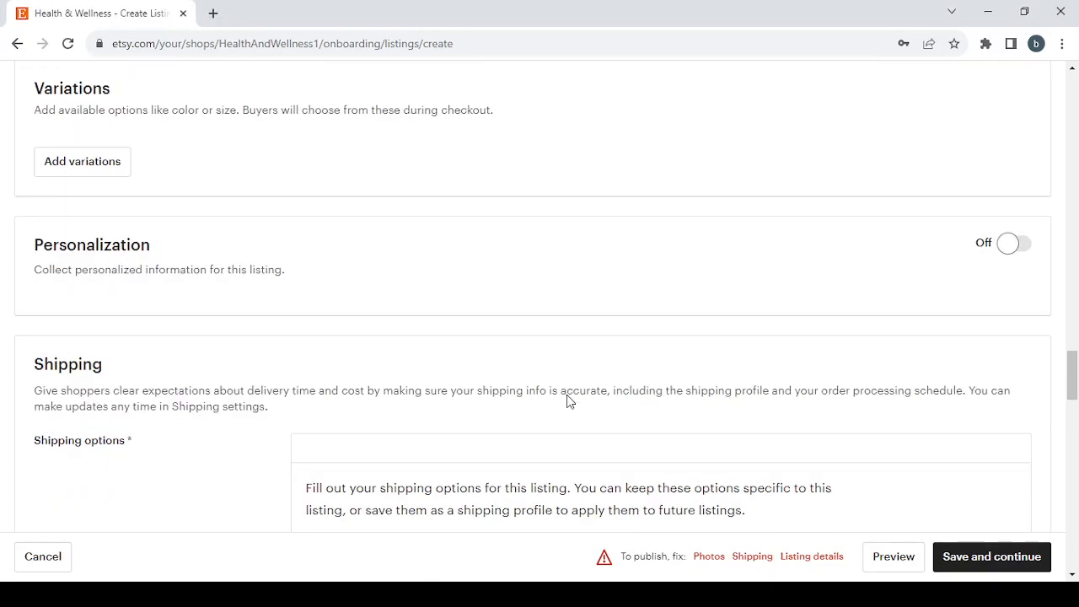
{"action": "scroll", "coordinate": [568, 394], "scroll_direction": "down", "scroll_amount": 4}
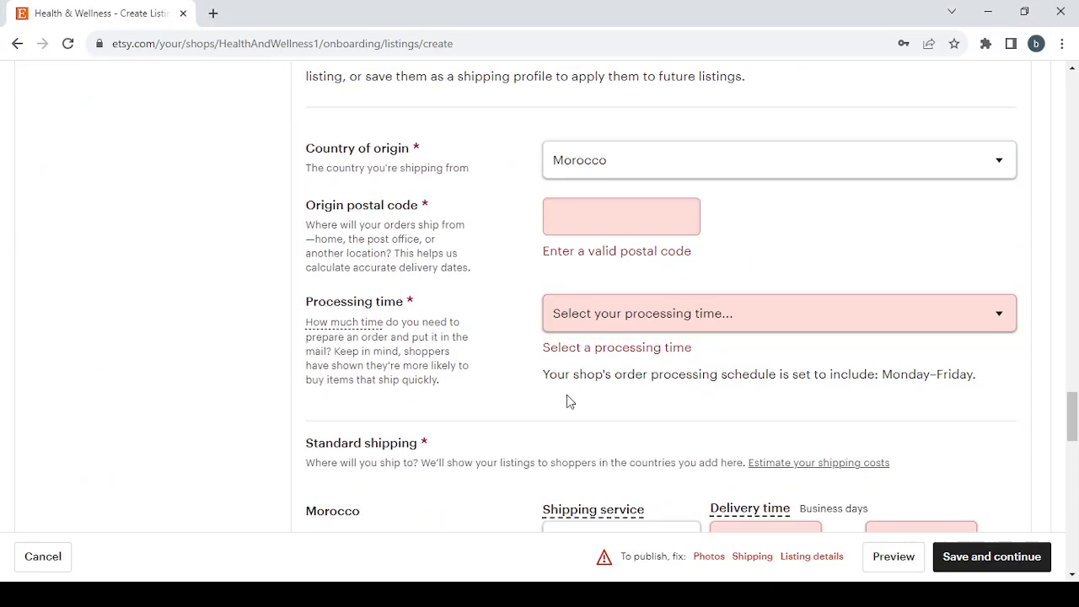
{"action": "scroll", "coordinate": [568, 399], "scroll_direction": "down", "scroll_amount": 1}
{"action": "scroll", "coordinate": [713, 412], "scroll_direction": "down", "scroll_amount": 1}
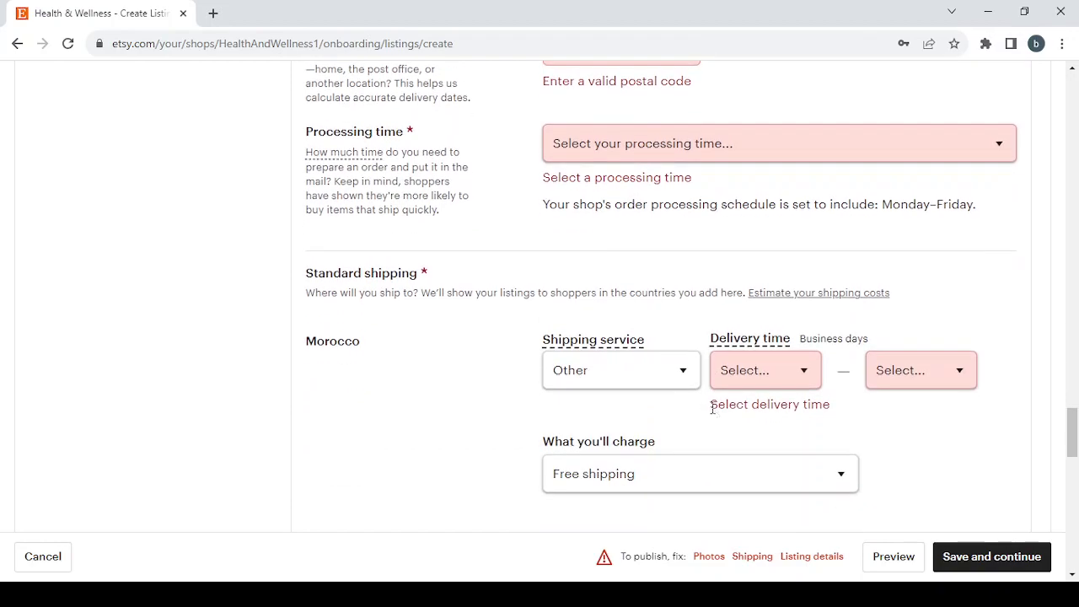
{"action": "scroll", "coordinate": [713, 409], "scroll_direction": "down", "scroll_amount": 2}
{"action": "scroll", "coordinate": [713, 411], "scroll_direction": "up", "scroll_amount": 4}
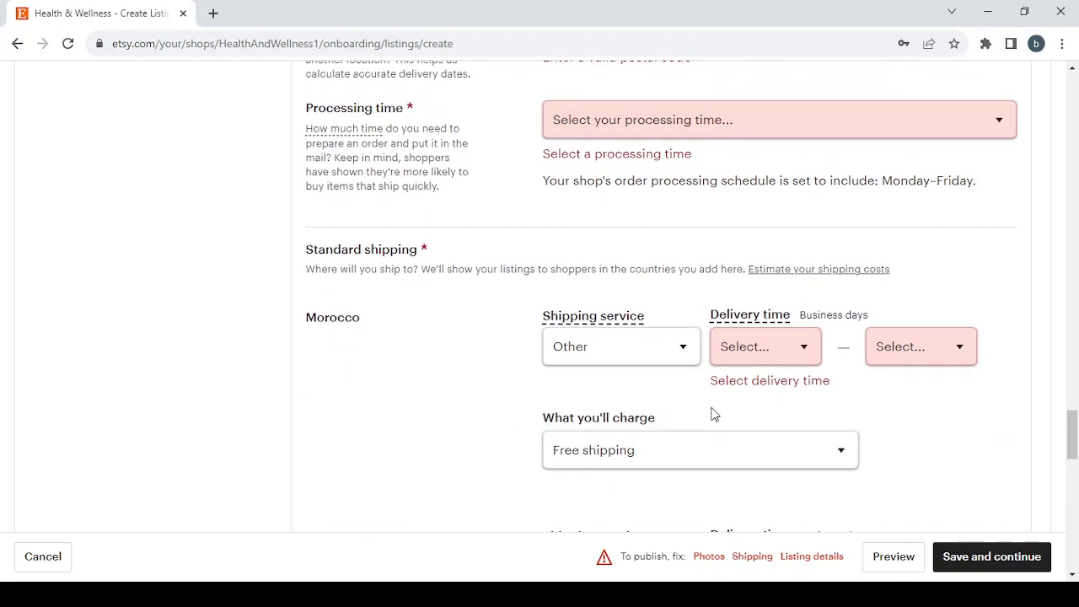
{"action": "scroll", "coordinate": [713, 414], "scroll_direction": "down", "scroll_amount": 12}
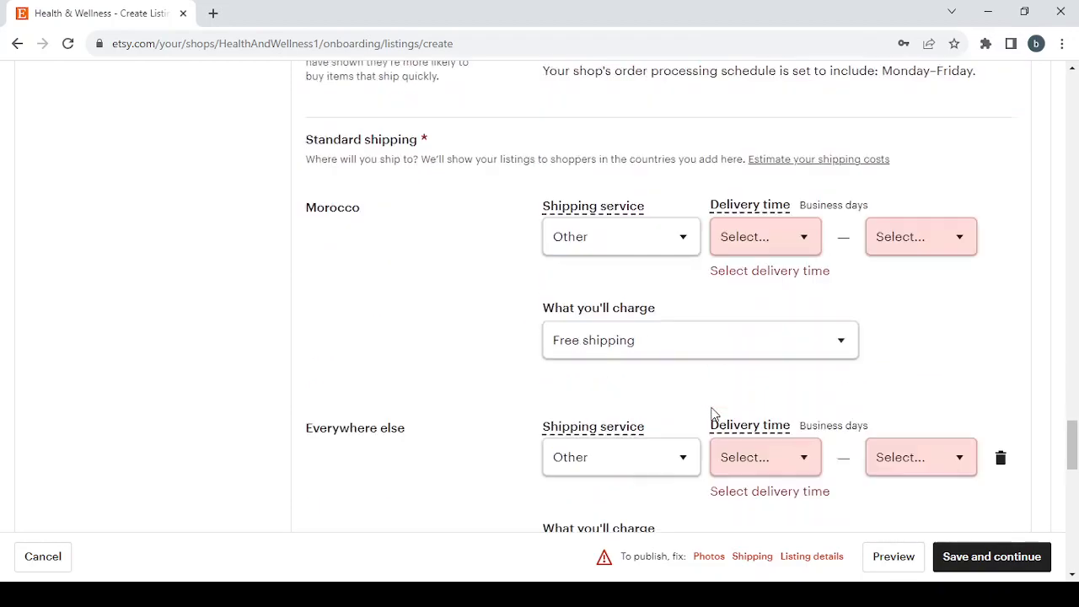
{"action": "scroll", "coordinate": [713, 414], "scroll_direction": "down", "scroll_amount": 2}
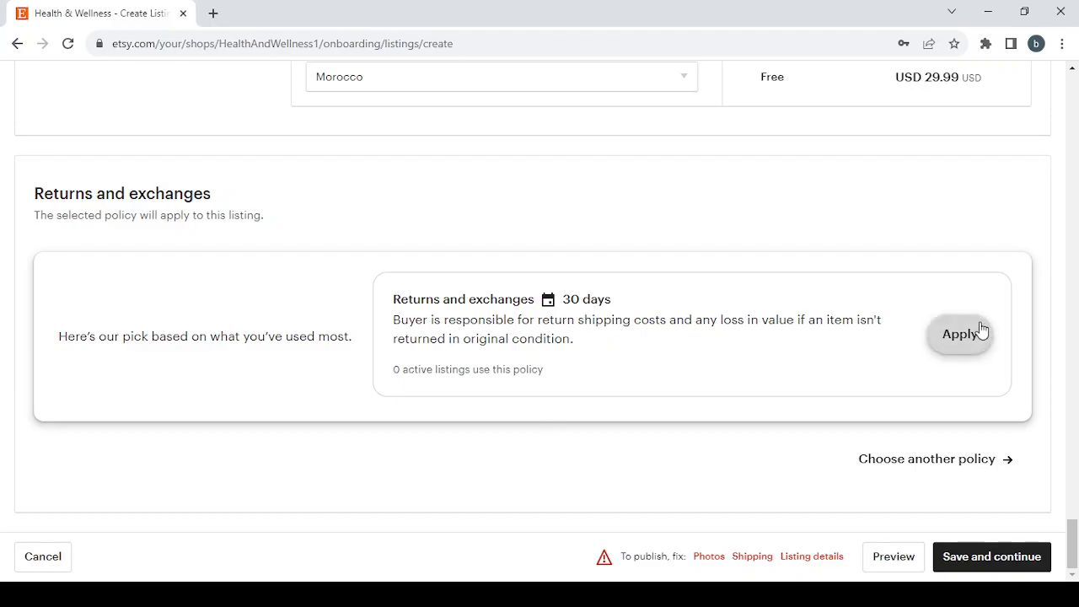
Step: Start creating a new returns and exchanges policy for the listing instead of applying an existing one
{"action": "left_click", "coordinate": [963, 460]}
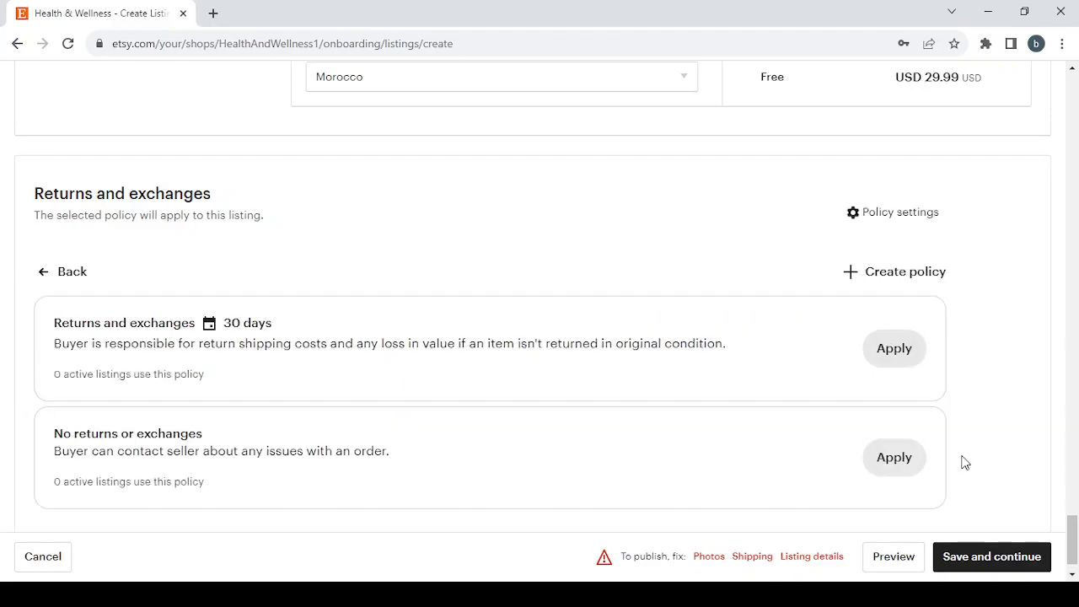
{"action": "left_click", "coordinate": [916, 279]}
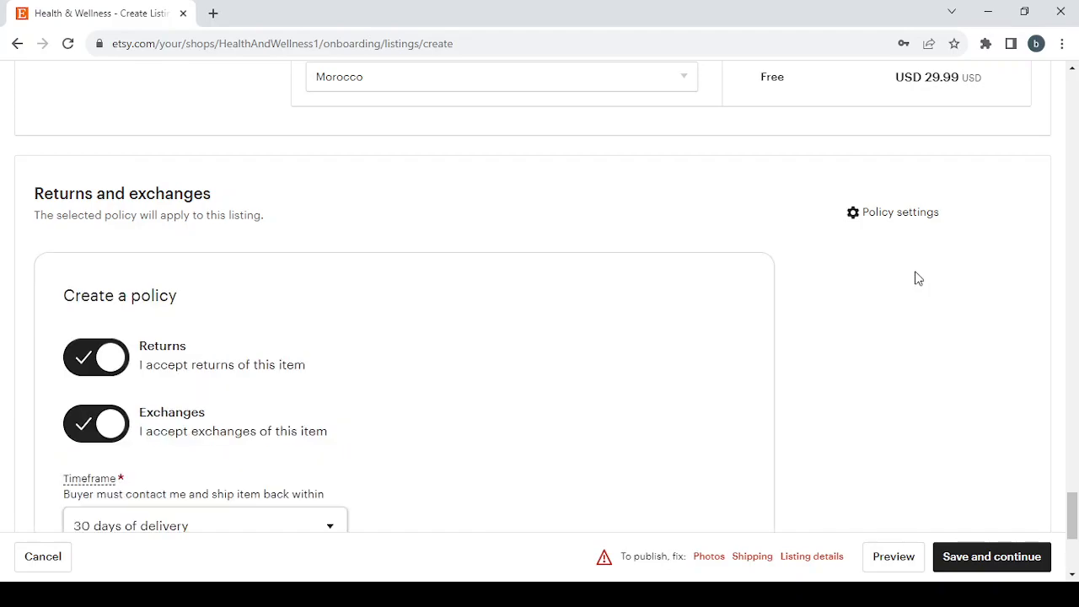
{"action": "scroll", "coordinate": [418, 333], "scroll_direction": "down", "scroll_amount": 1}
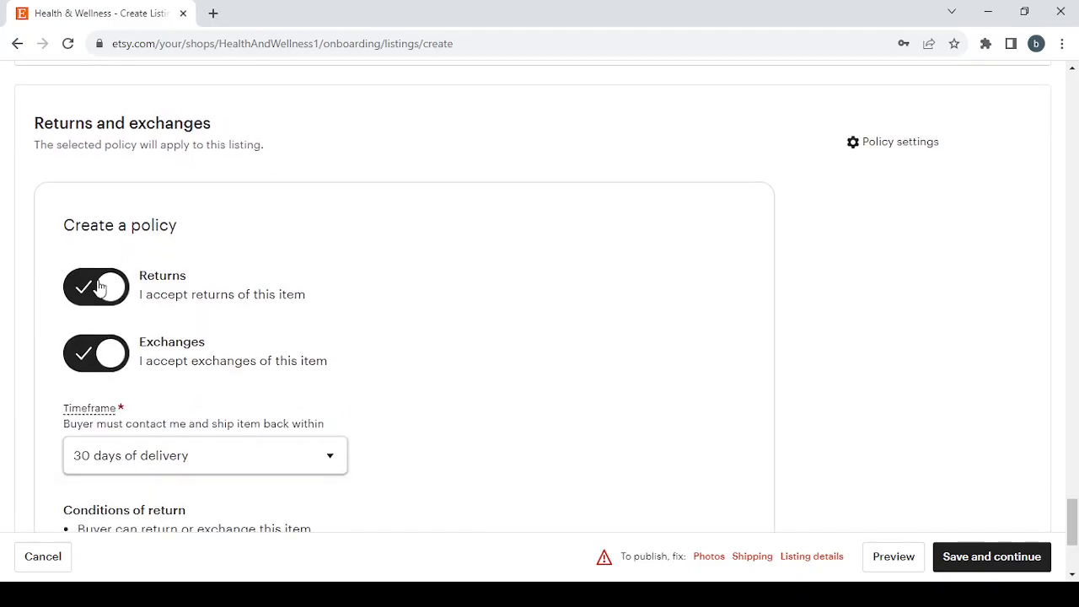
Step: Turn off acceptance of both returns and exchanges in the new policy, and switch both back on
{"action": "left_click", "coordinate": [99, 287]}
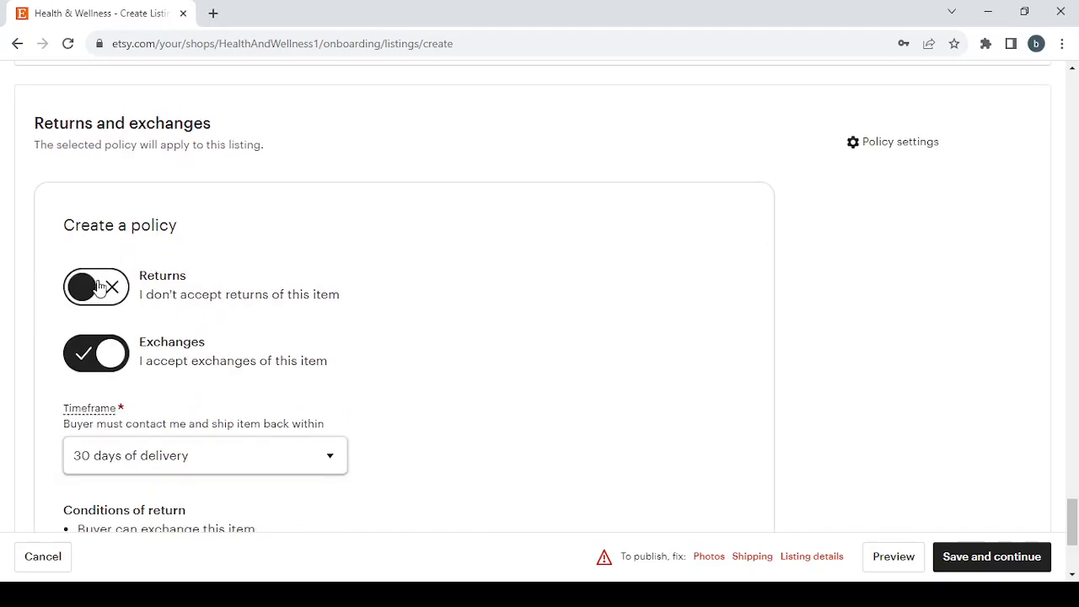
{"action": "left_click", "coordinate": [85, 358]}
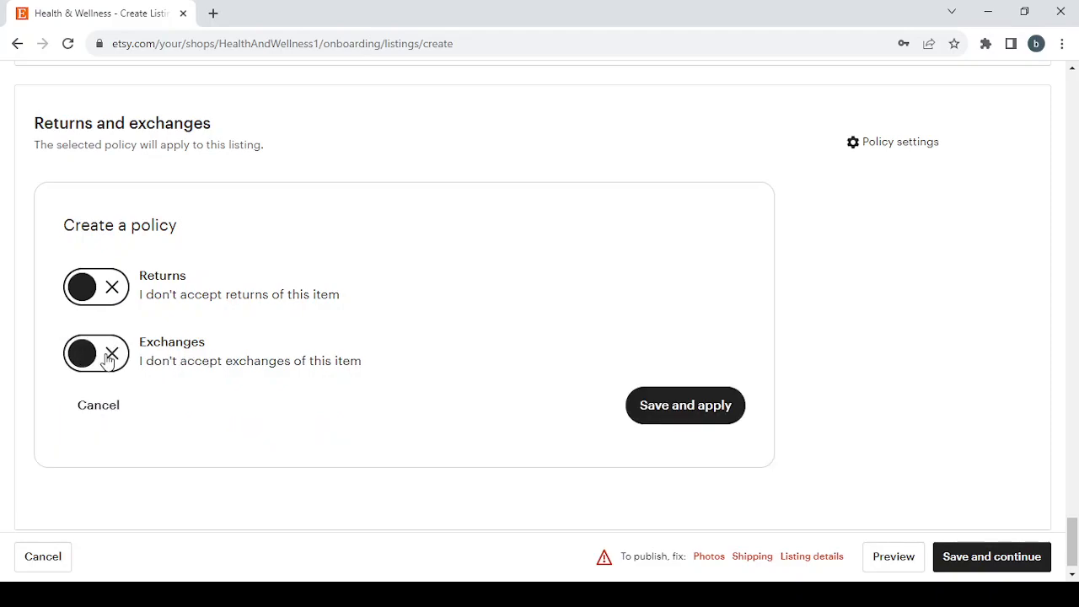
{"action": "left_click", "coordinate": [108, 359]}
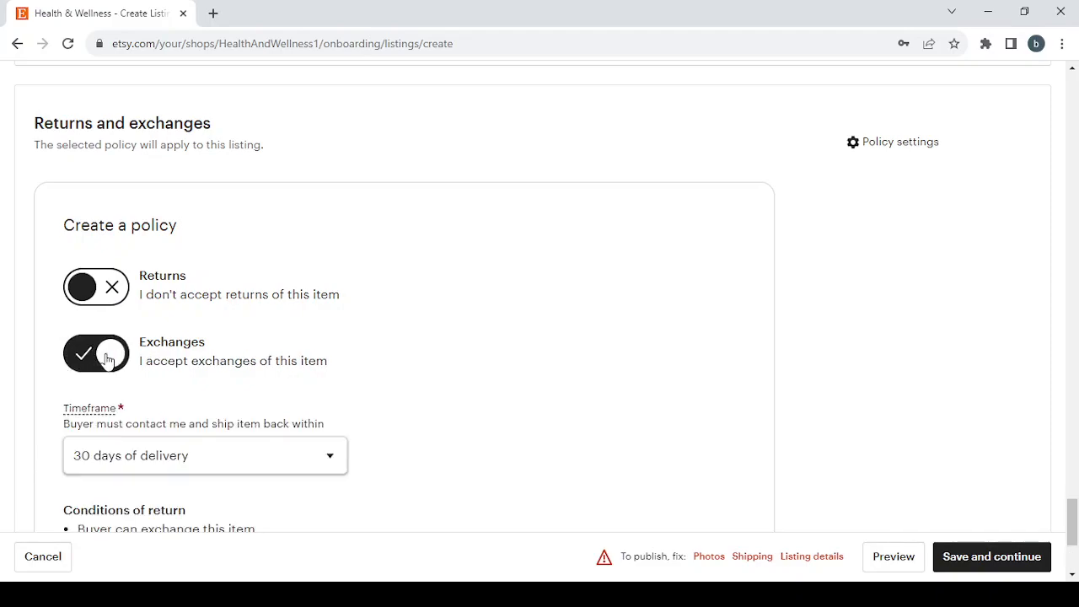
{"action": "left_click", "coordinate": [109, 288]}
Step: Check the timeframe choices of the new policy without changing the selection, and review its conditions of return
{"action": "scroll", "coordinate": [314, 330], "scroll_direction": "down", "scroll_amount": 2}
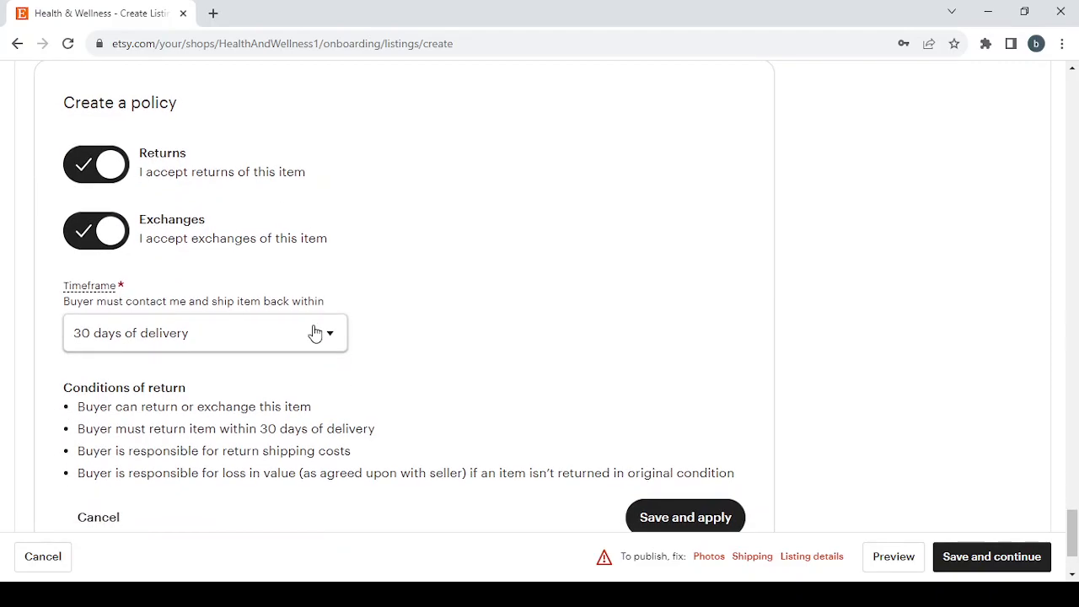
{"action": "left_click", "coordinate": [214, 337]}
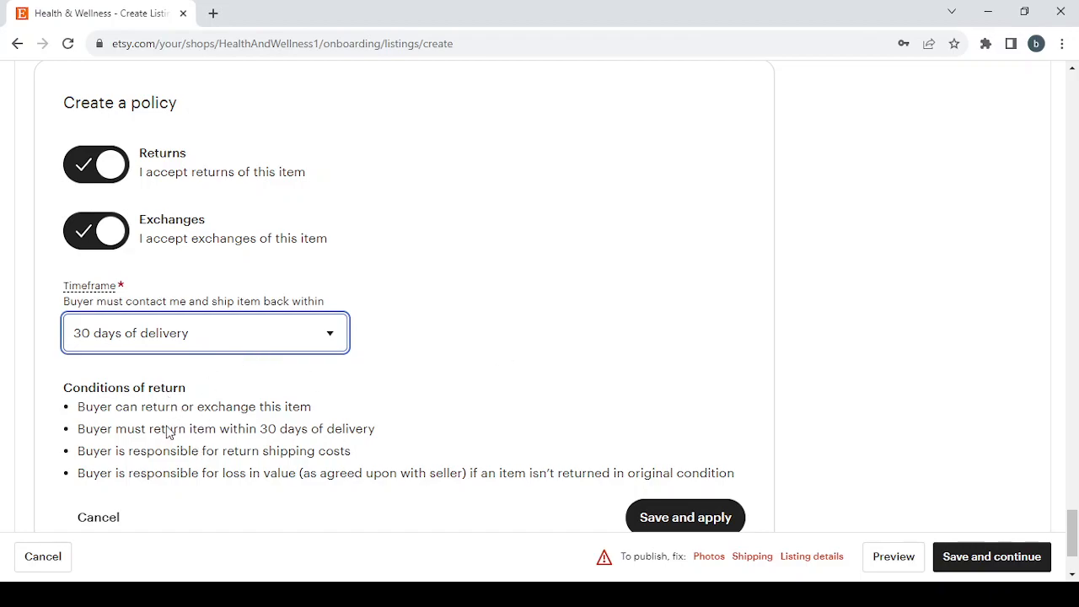
{"action": "left_click", "coordinate": [486, 359]}
{"action": "scroll", "coordinate": [487, 359], "scroll_direction": "down", "scroll_amount": 2}
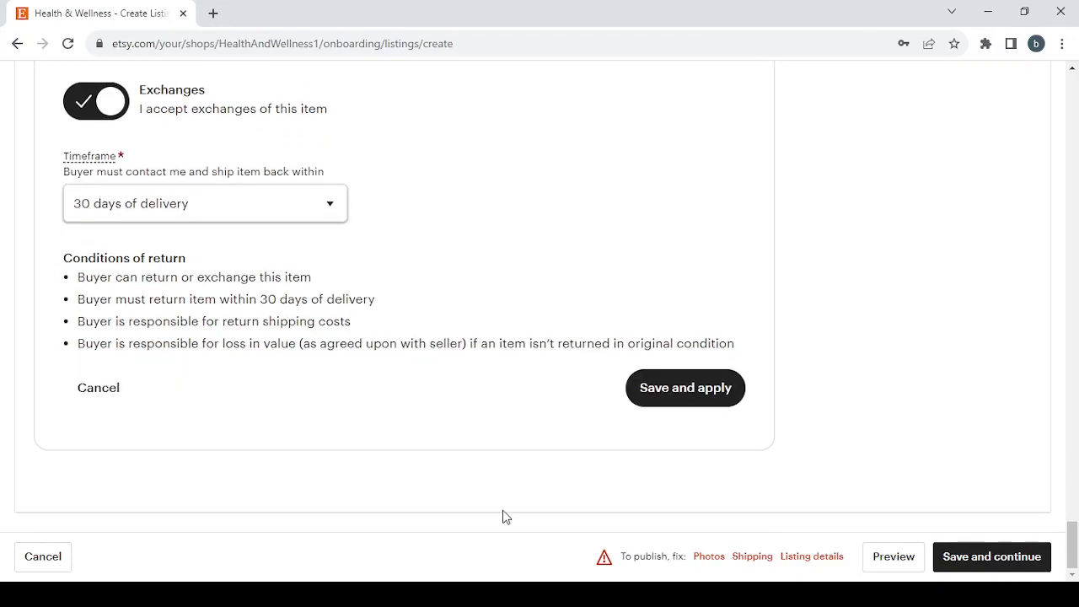